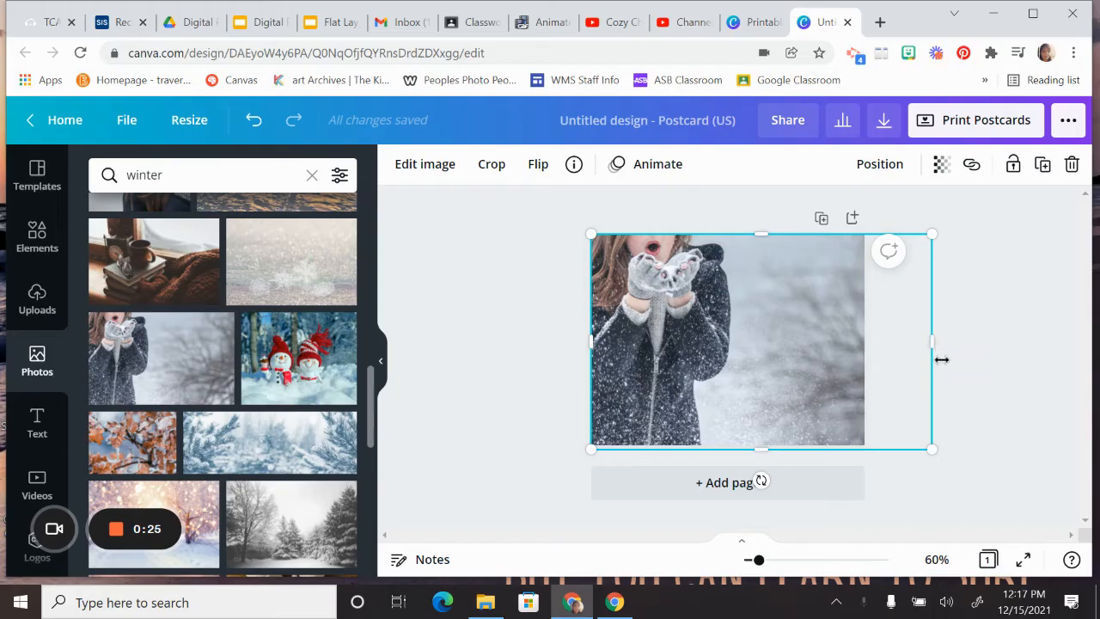
Step: Search the photo library for "snowflake"
{"action": "left_click", "coordinate": [229, 175]}
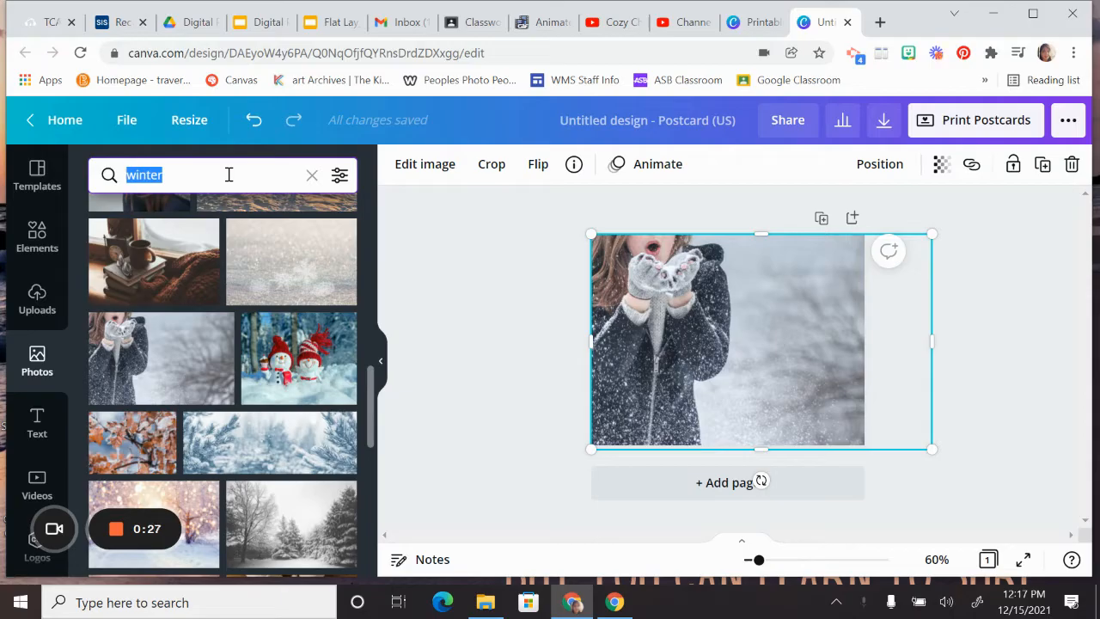
{"action": "type", "text": "snow"}
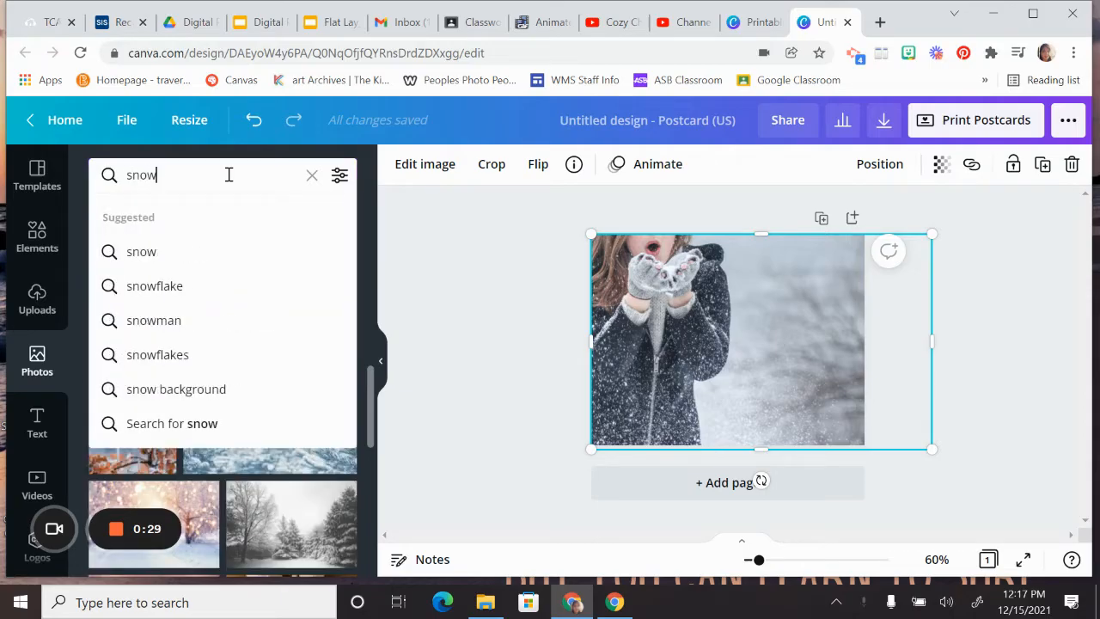
{"action": "type", "text": "flake"}
{"action": "key", "text": "Return"}
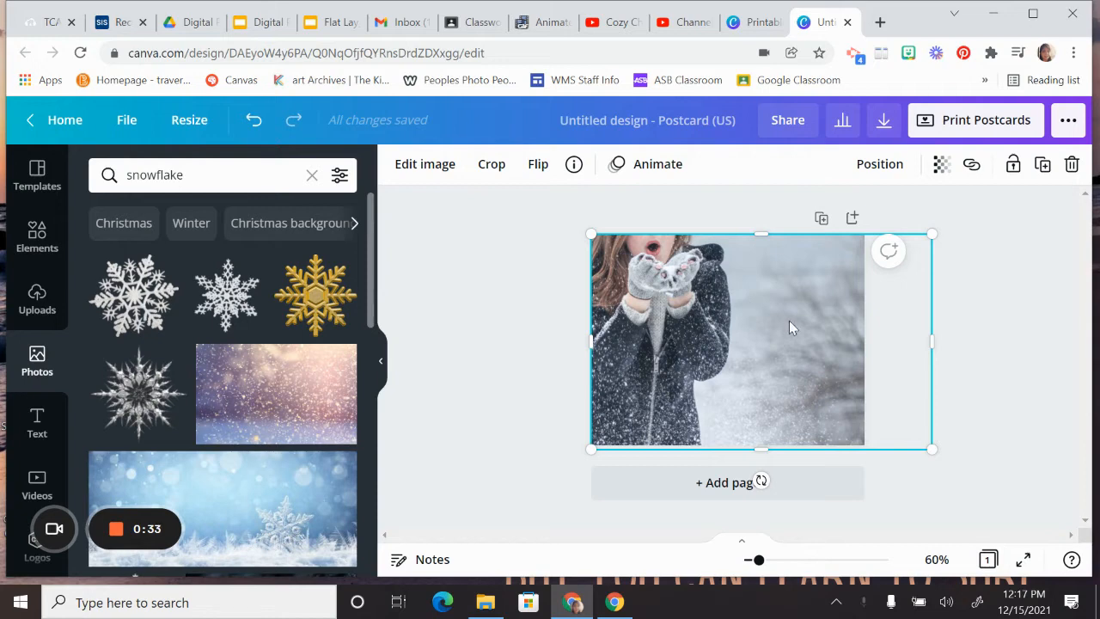
Step: Delete the winter photo from the postcard and add the first white snowflake photo from the search results in its place
{"action": "key", "text": "Delete"}
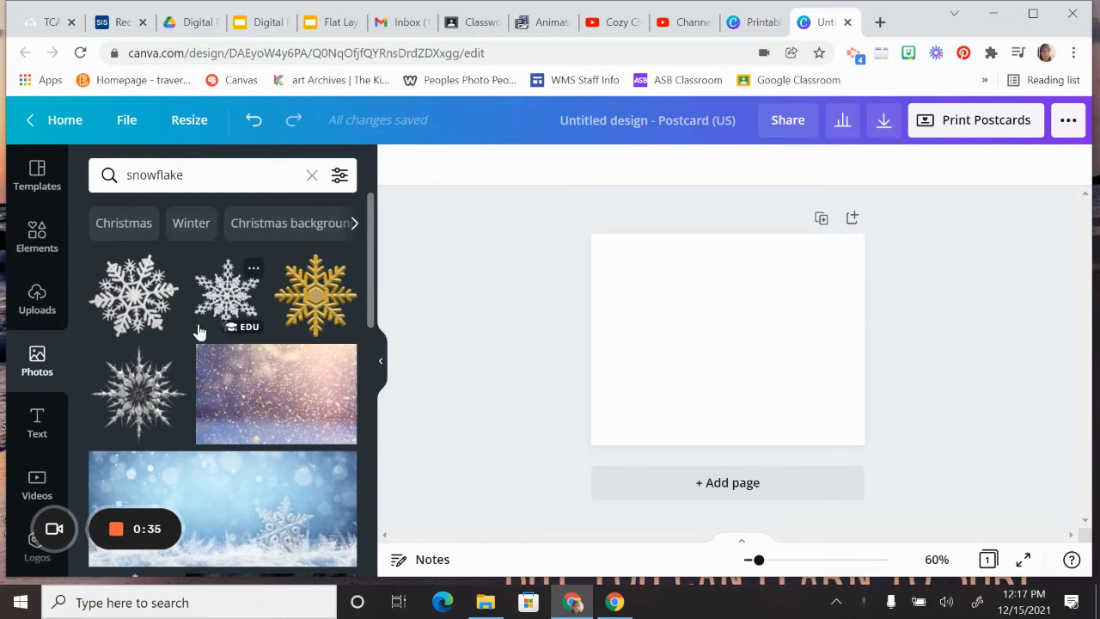
{"action": "scroll", "coordinate": [151, 359], "scroll_direction": "down", "scroll_amount": 3}
{"action": "scroll", "coordinate": [151, 360], "scroll_direction": "down", "scroll_amount": 8}
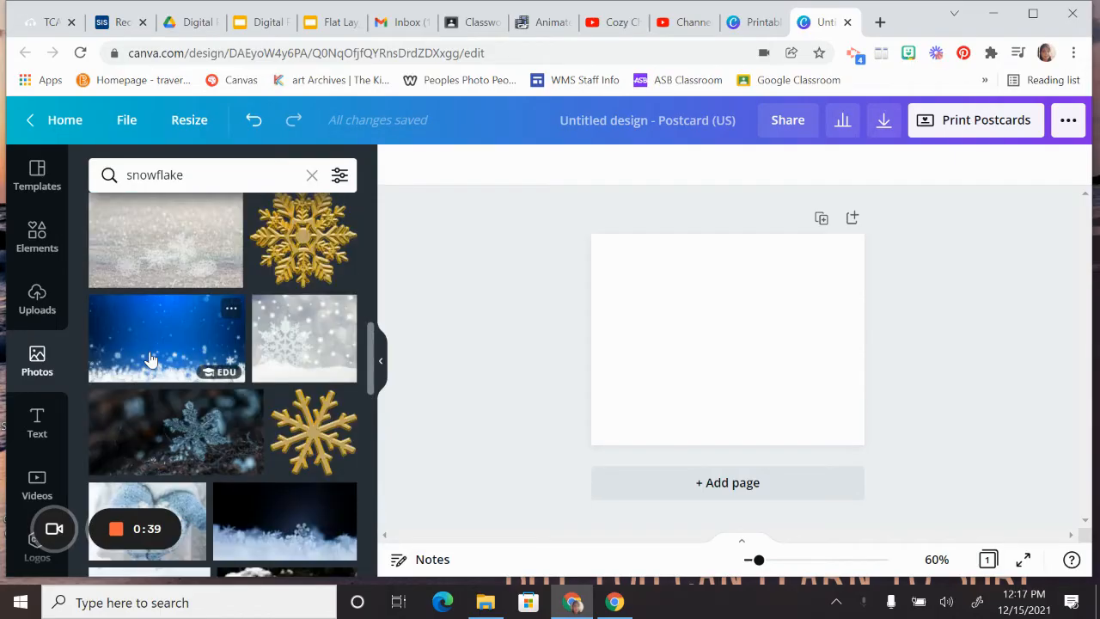
{"action": "scroll", "coordinate": [149, 358], "scroll_direction": "up", "scroll_amount": 10}
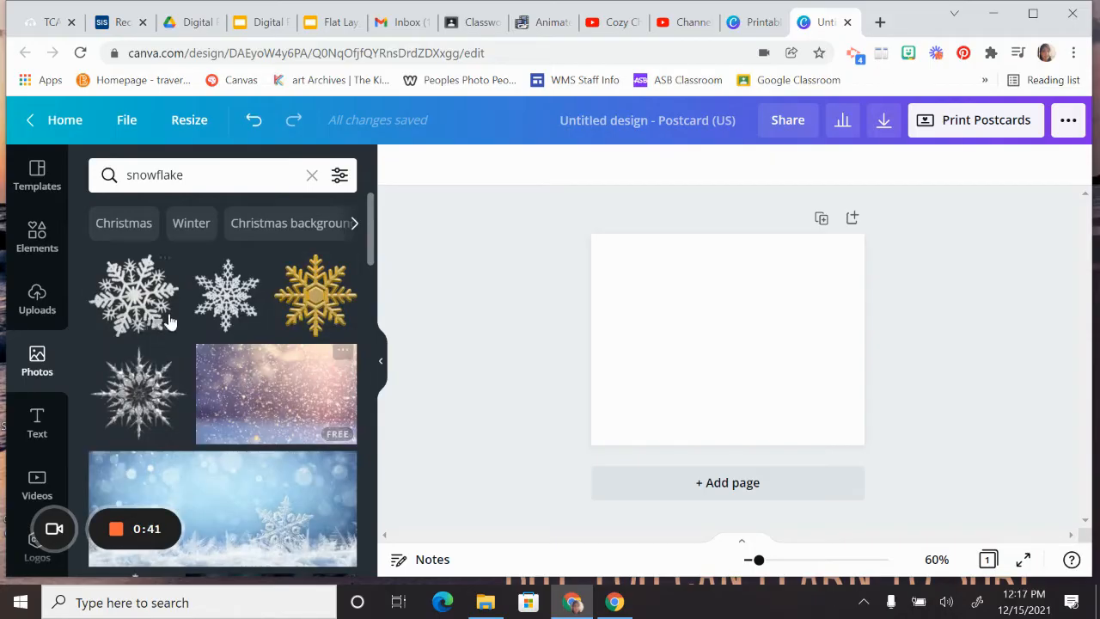
{"action": "left_click", "coordinate": [141, 303]}
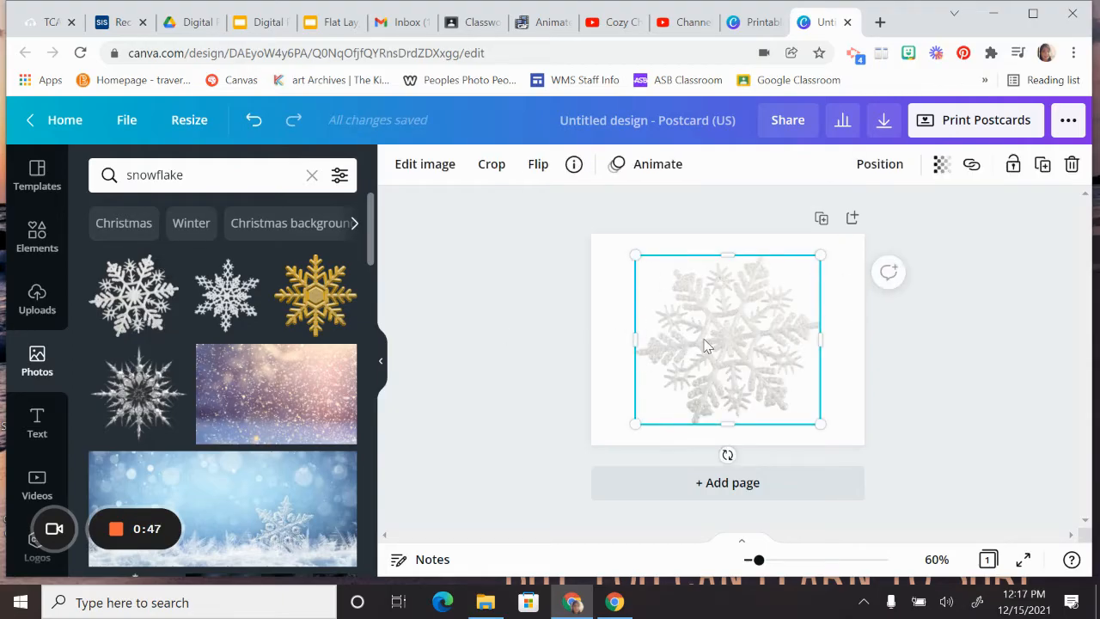
{"action": "left_click", "coordinate": [423, 166]}
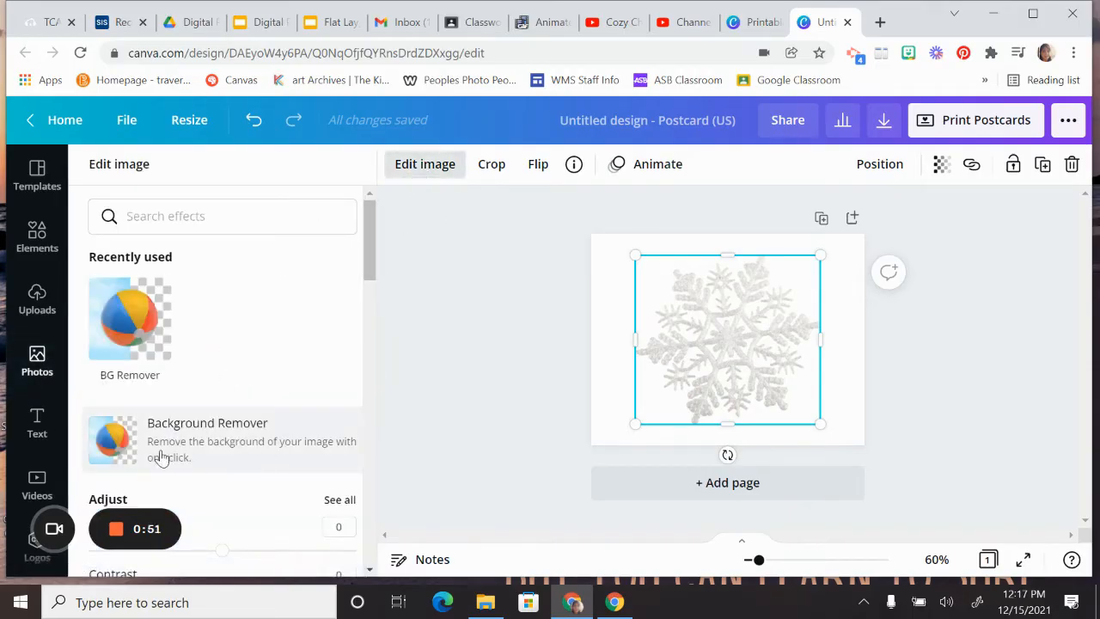
{"action": "left_click", "coordinate": [721, 325]}
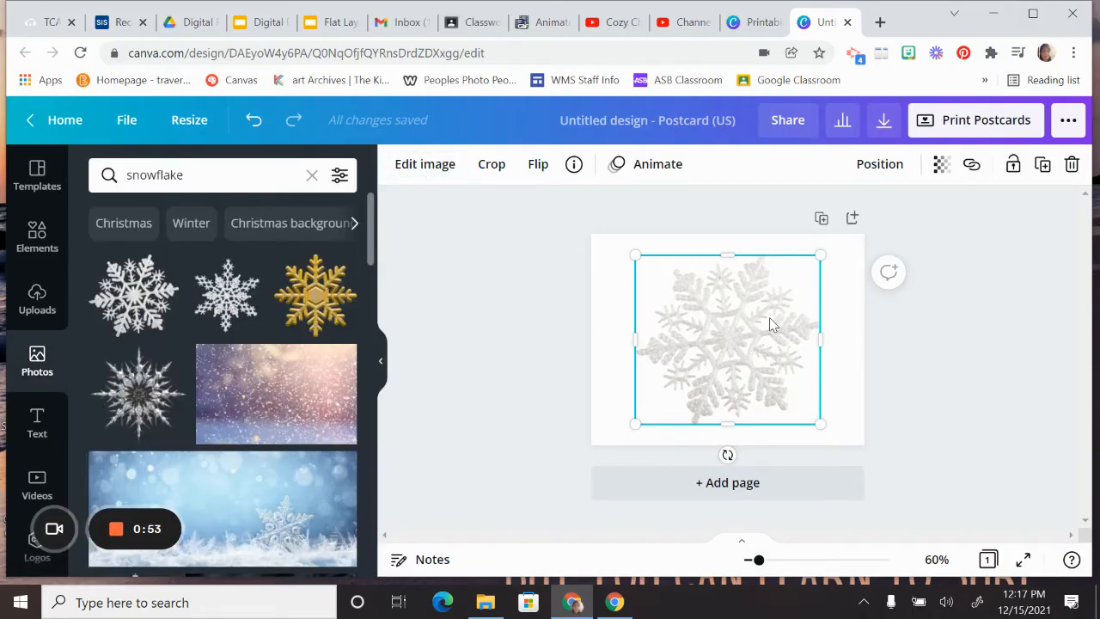
Step: Download the snowflake design as a PNG at size 3 with a transparent background
{"action": "left_click", "coordinate": [885, 125]}
{"action": "left_click_drag", "start_coordinate": [891, 282], "coordinate": [1020, 283]}
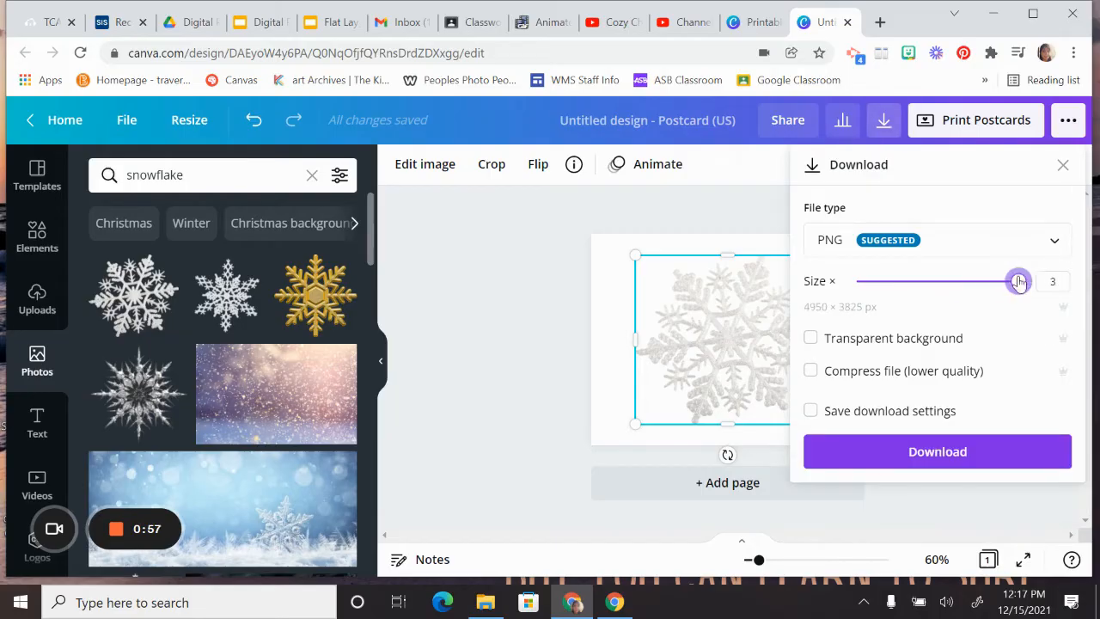
{"action": "left_click", "coordinate": [810, 340]}
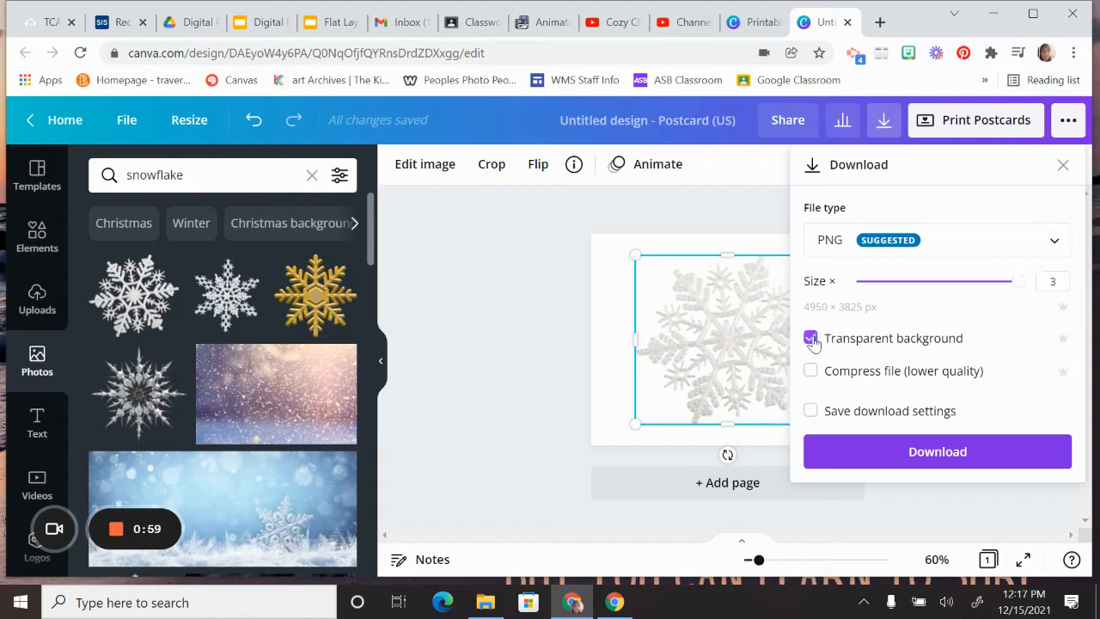
{"action": "left_click", "coordinate": [941, 453]}
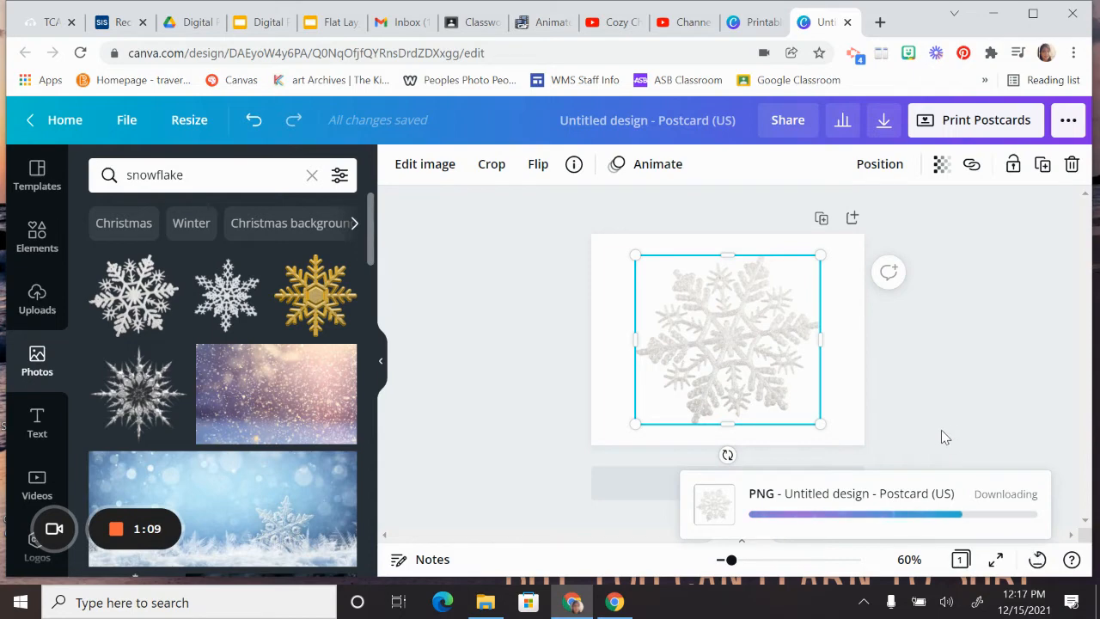
Step: Search the web for "pixlr editor" in a new browser tab and launch Pixlr E from the Pixlr site
{"action": "left_click", "coordinate": [879, 22]}
{"action": "type", "text": "pixlr editor"}
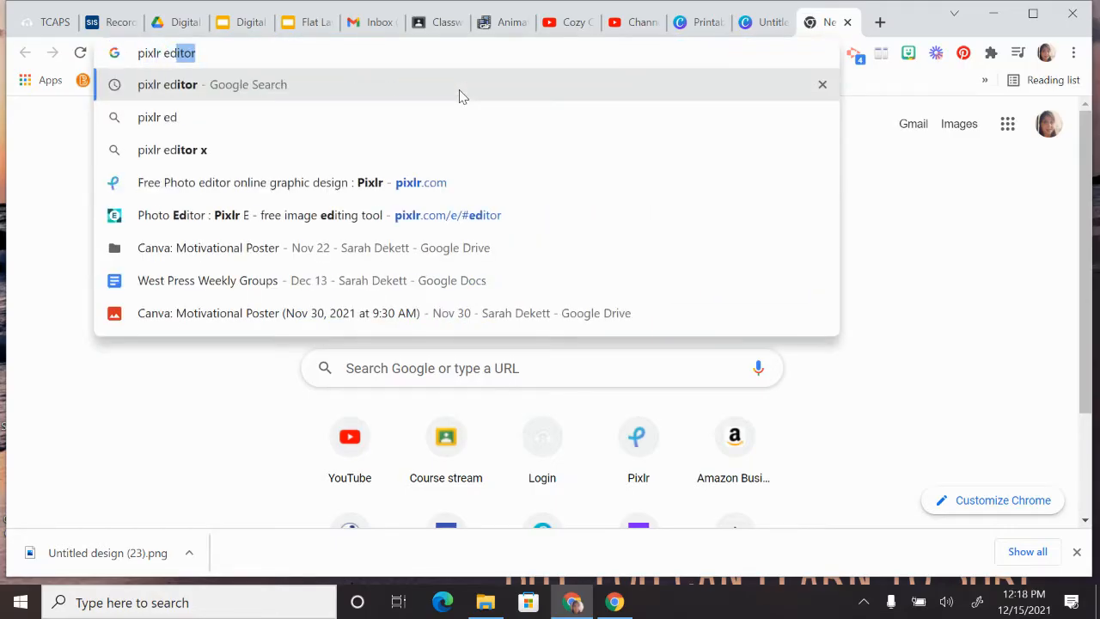
{"action": "key", "text": "Return"}
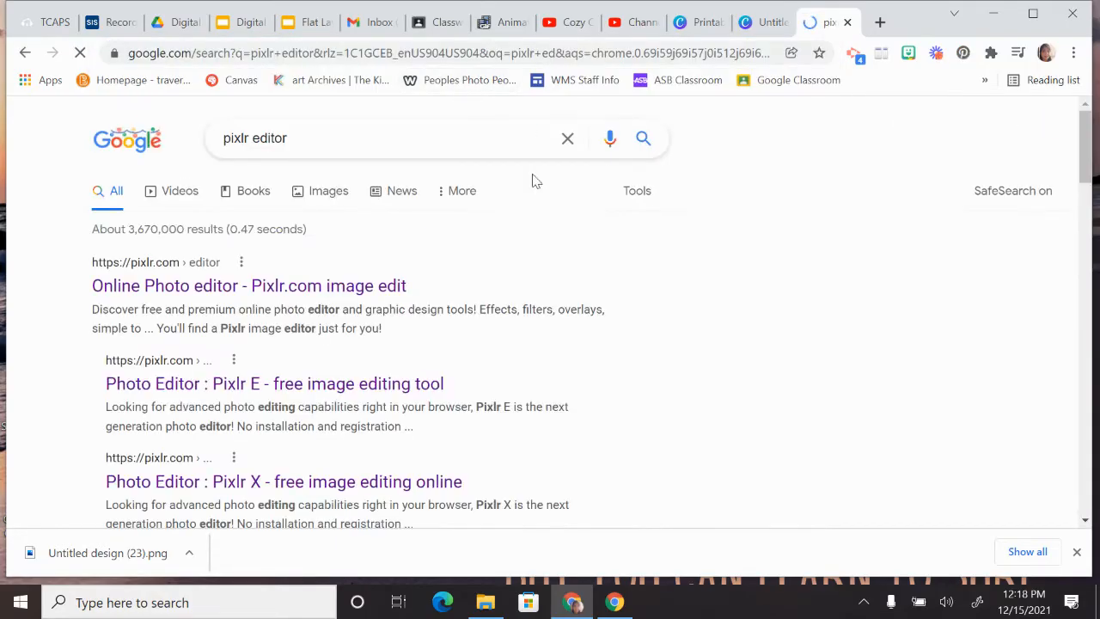
{"action": "left_click", "coordinate": [292, 295]}
{"action": "scroll", "coordinate": [651, 339], "scroll_direction": "down", "scroll_amount": 5}
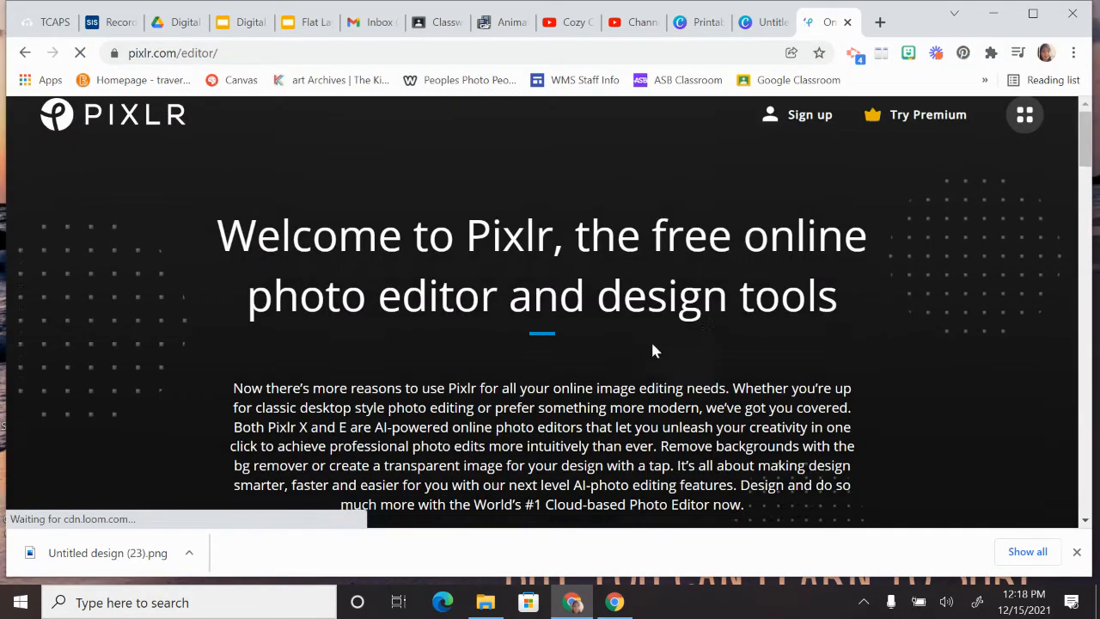
{"action": "scroll", "coordinate": [718, 397], "scroll_direction": "down", "scroll_amount": 7}
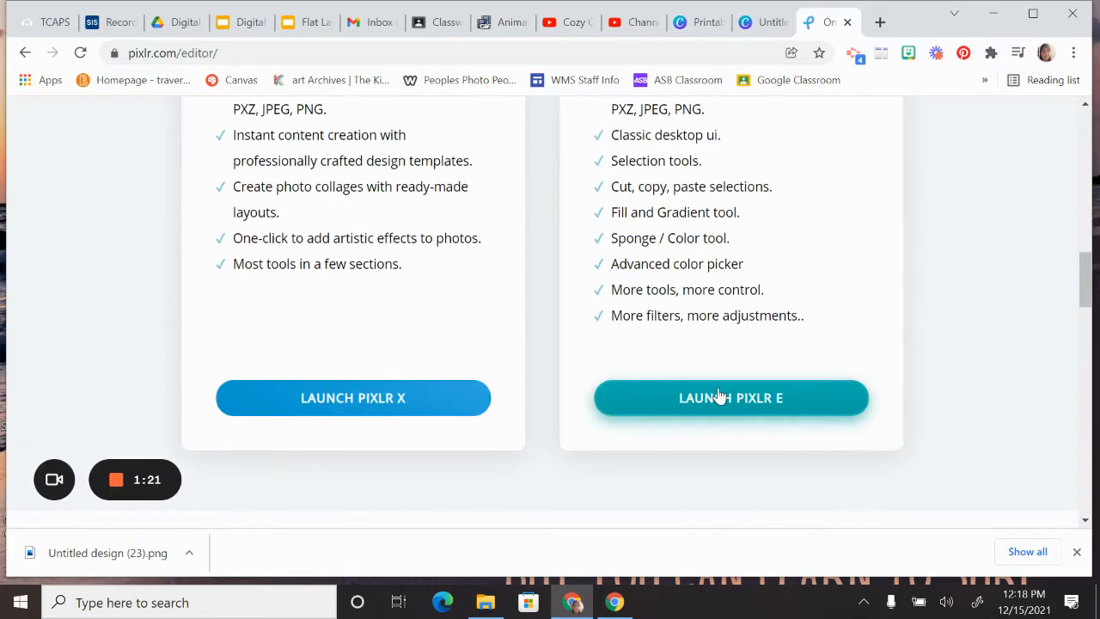
{"action": "left_click", "coordinate": [717, 396]}
{"action": "left_click", "coordinate": [1077, 551]}
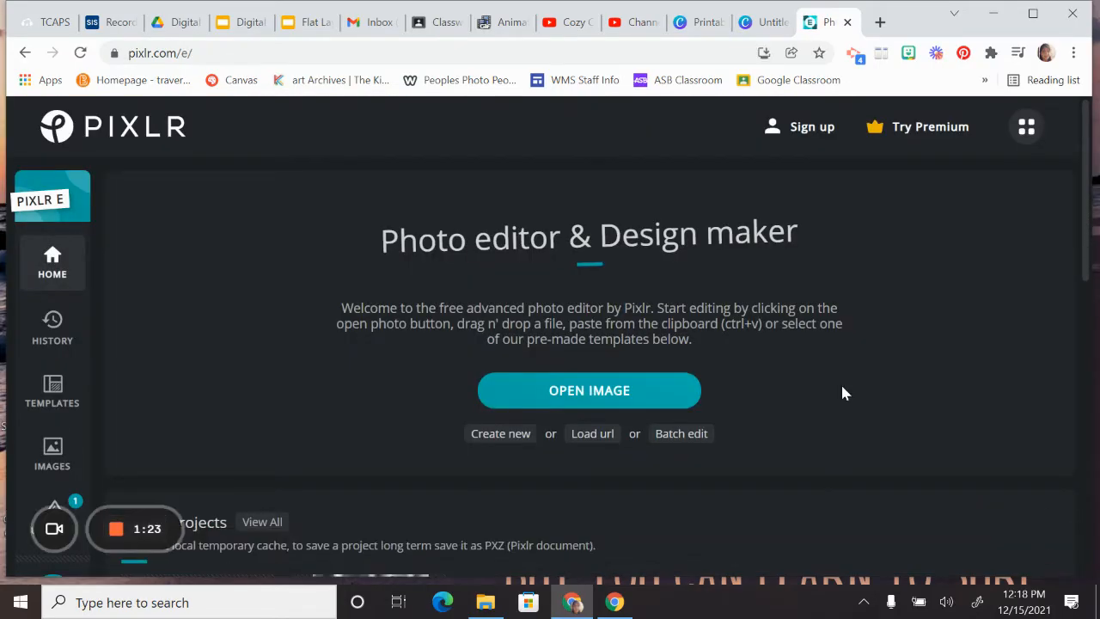
Step: Open the image Untitled design (22) pre-resized to Full HD, 1920 x 1484, and unlock its Background layer
{"action": "left_click", "coordinate": [641, 397]}
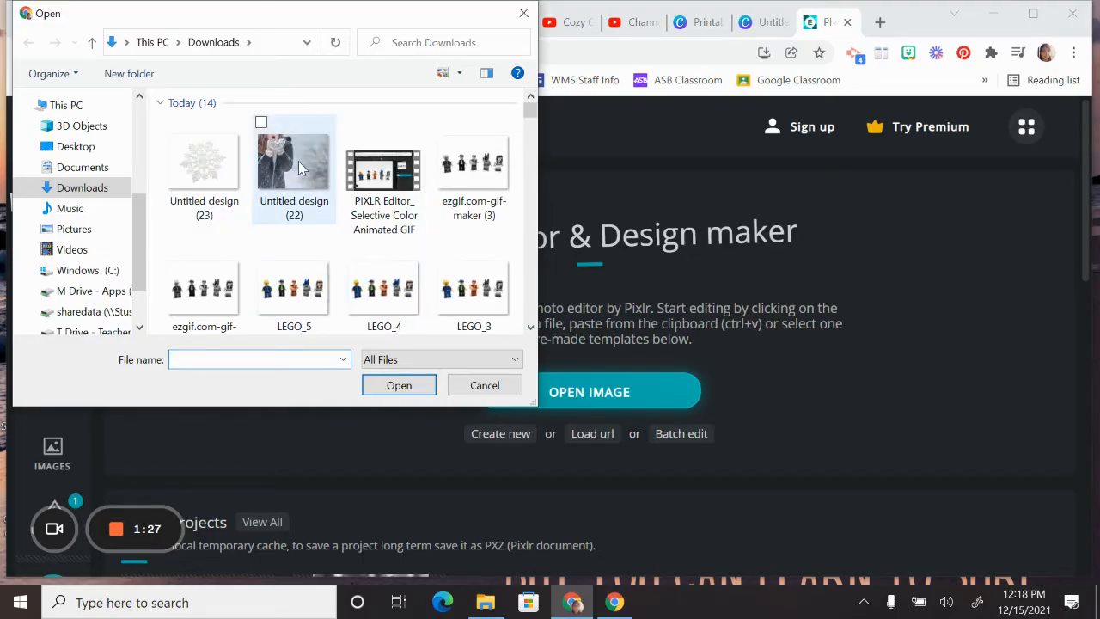
{"action": "double_click", "coordinate": [297, 160]}
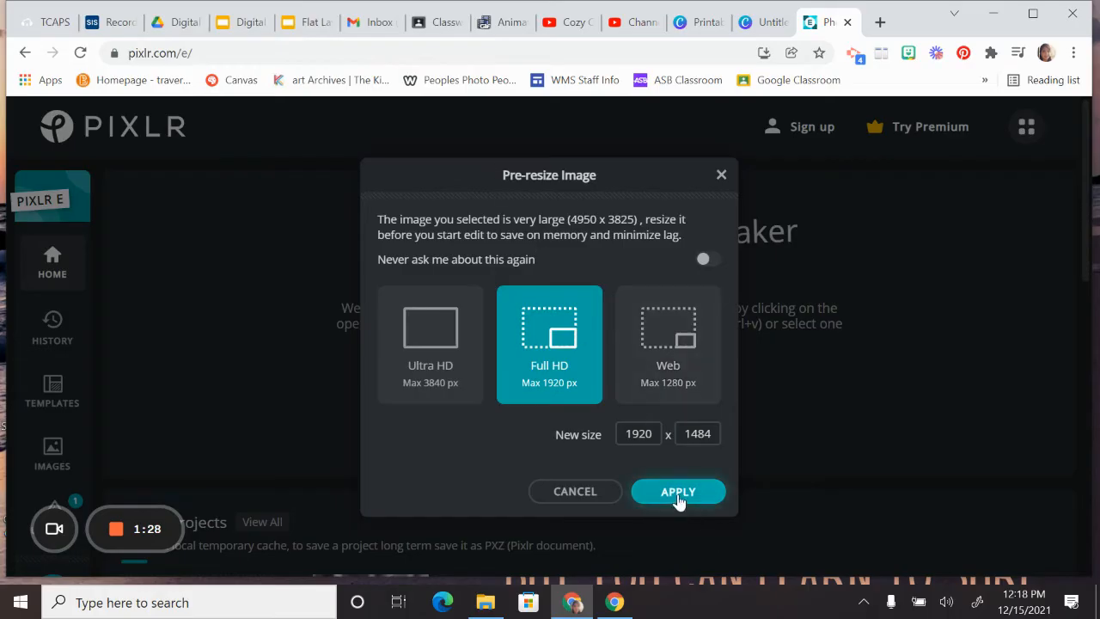
{"action": "left_click", "coordinate": [678, 497]}
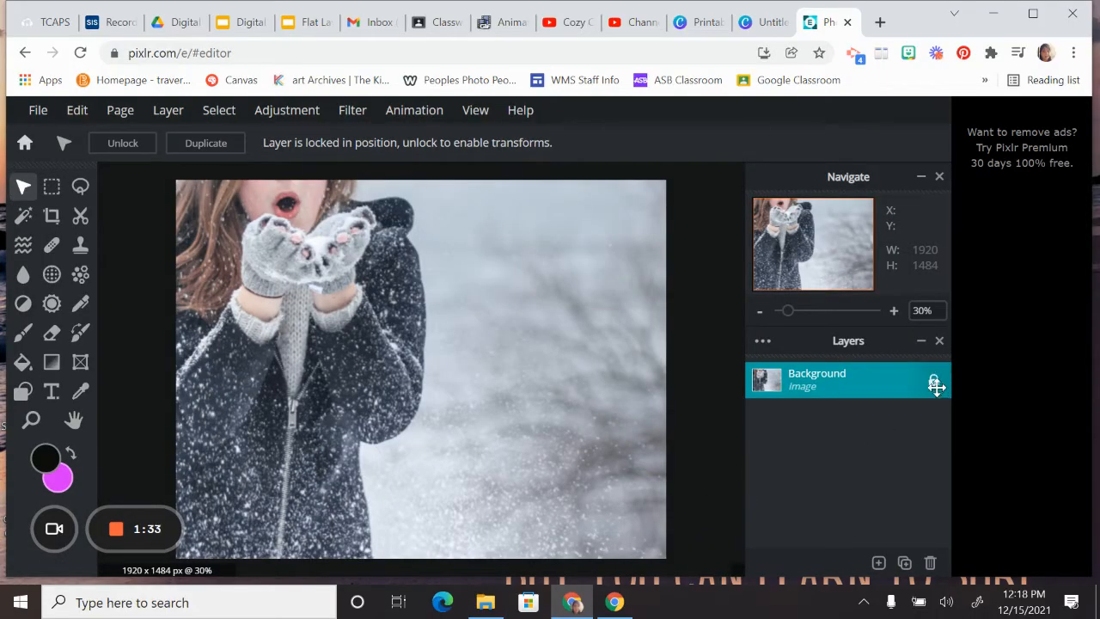
{"action": "left_click", "coordinate": [934, 382]}
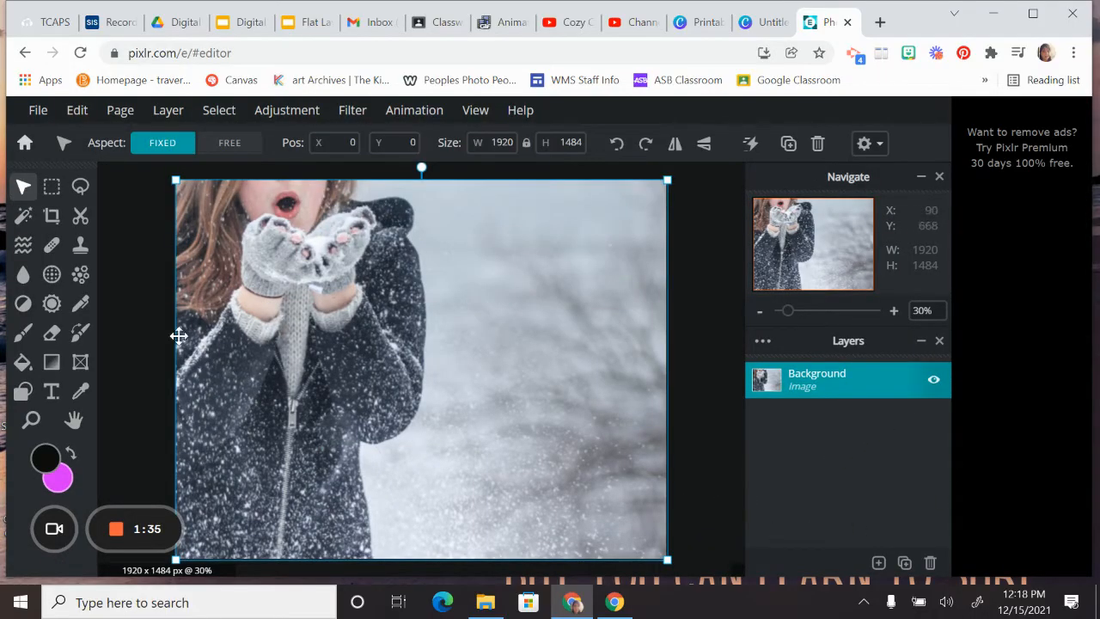
{"action": "left_click", "coordinate": [137, 297]}
Step: Save the image as a JPG at 100% quality under the name WinterScene in Downloads, and dismiss the advertisement
{"action": "left_click", "coordinate": [38, 114]}
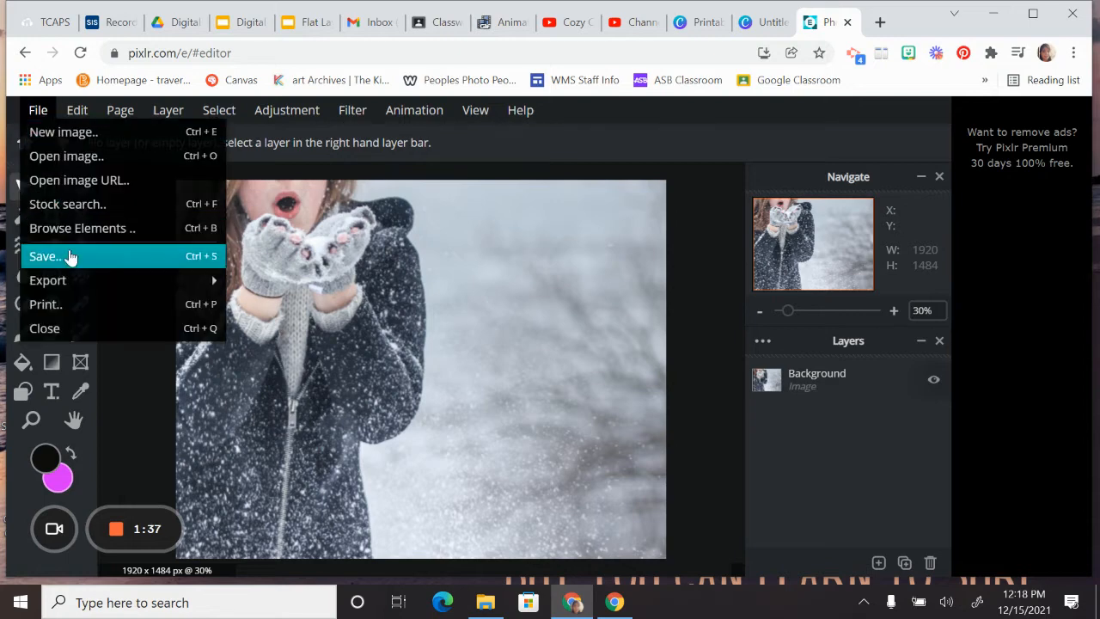
{"action": "left_click", "coordinate": [72, 259]}
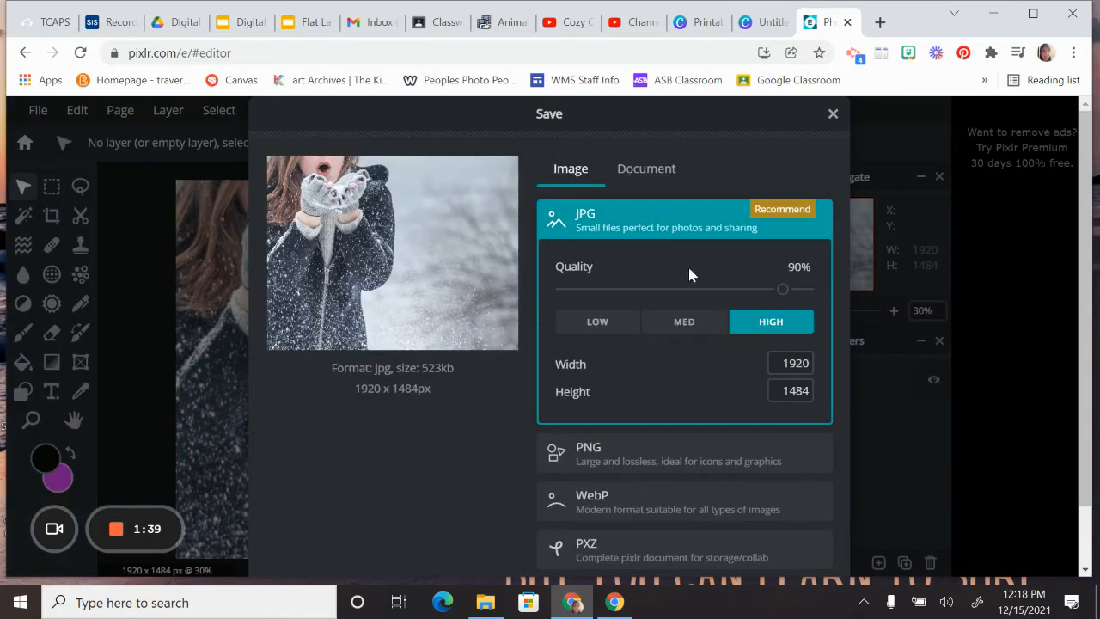
{"action": "left_click_drag", "start_coordinate": [782, 294], "coordinate": [815, 297]}
{"action": "scroll", "coordinate": [821, 292], "scroll_direction": "down", "scroll_amount": 1}
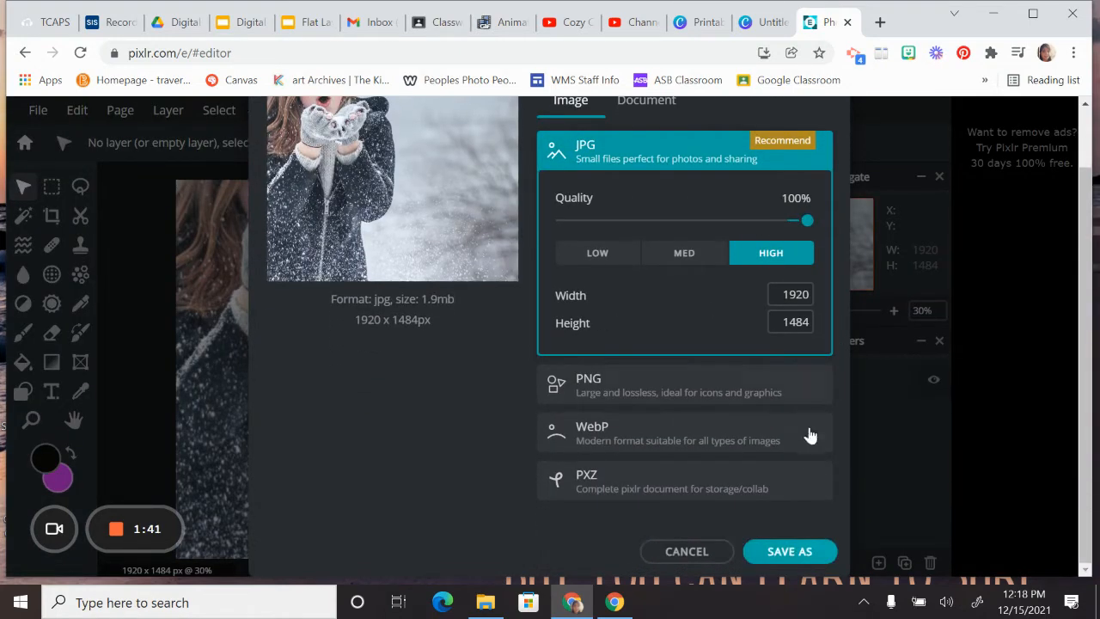
{"action": "left_click", "coordinate": [787, 552]}
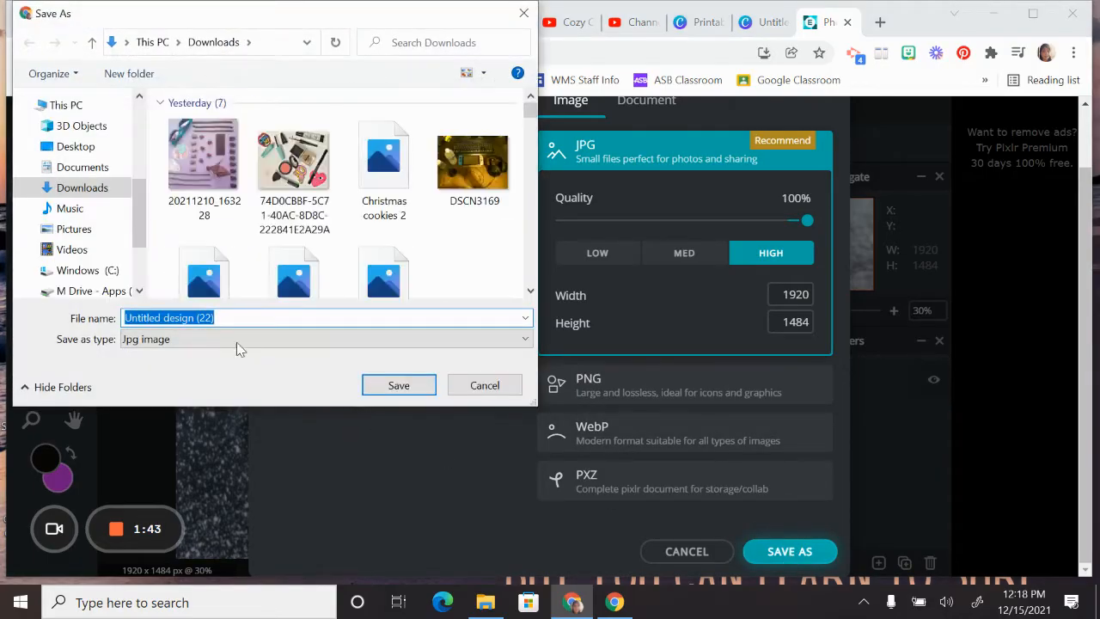
{"action": "type", "text": "Winter"}
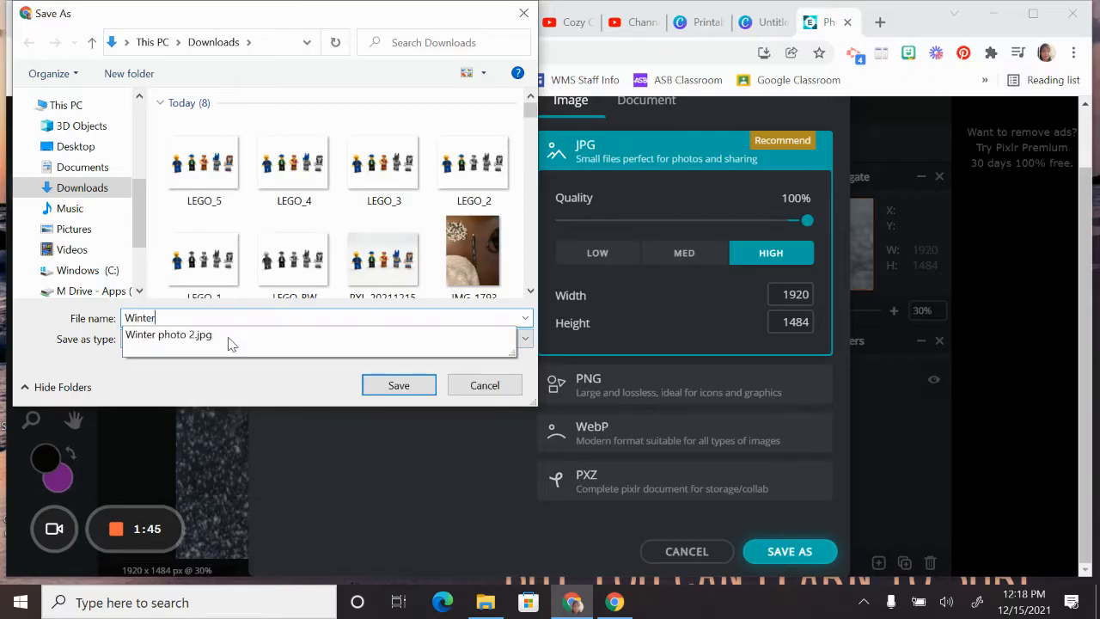
{"action": "type", "text": "Scene"}
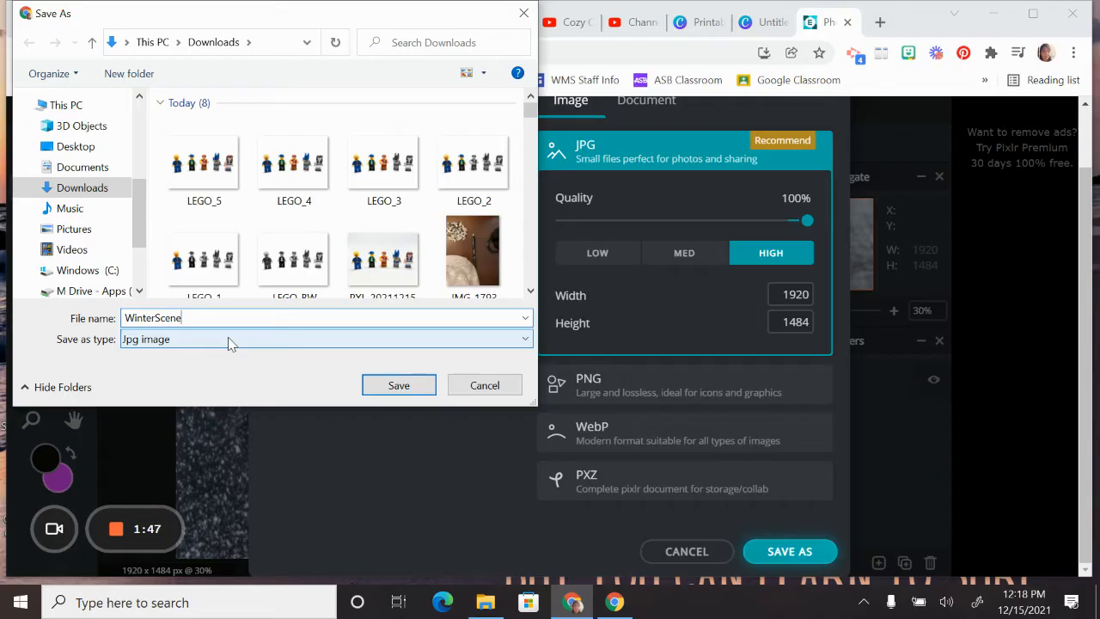
{"action": "left_click", "coordinate": [400, 384]}
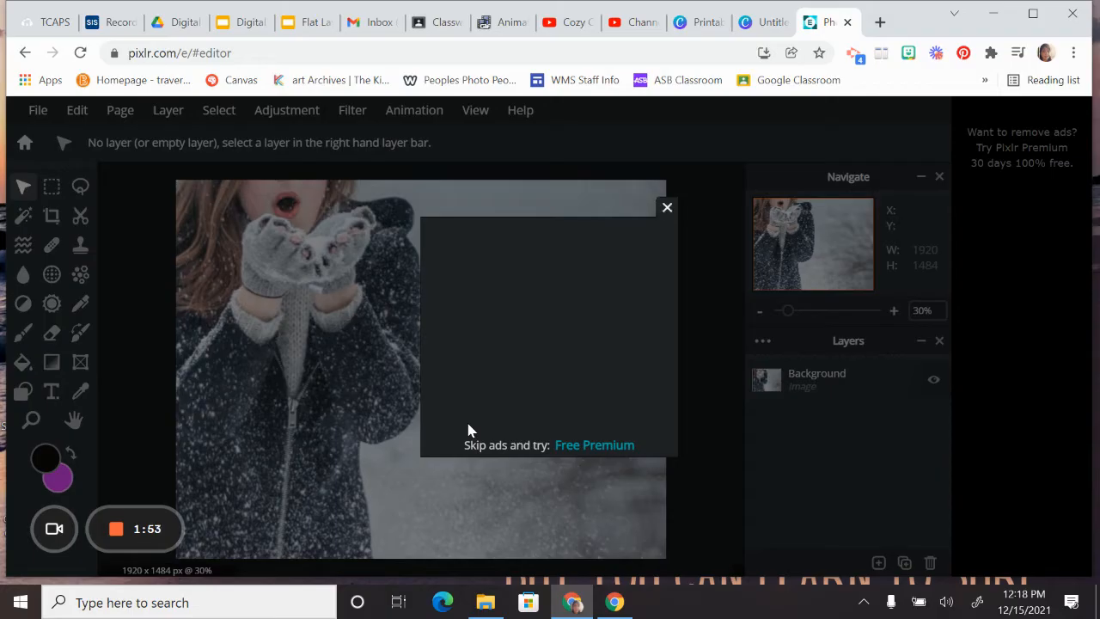
{"action": "left_click", "coordinate": [667, 209]}
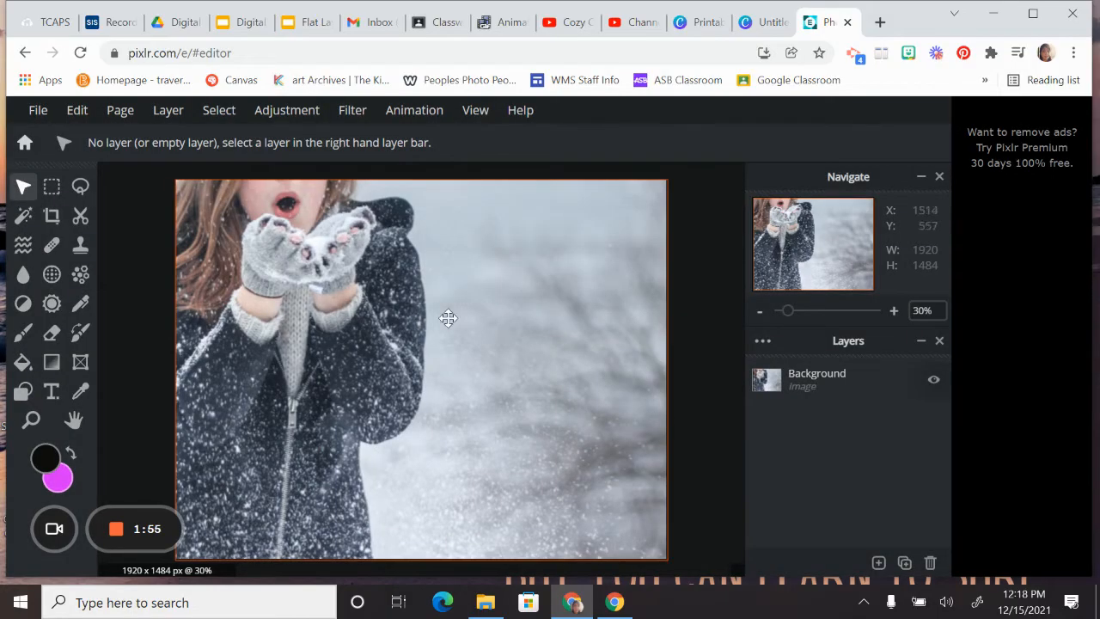
Step: Add the snowflake image Untitled design (23) as a new layer above the winter photo
{"action": "left_click", "coordinate": [160, 117]}
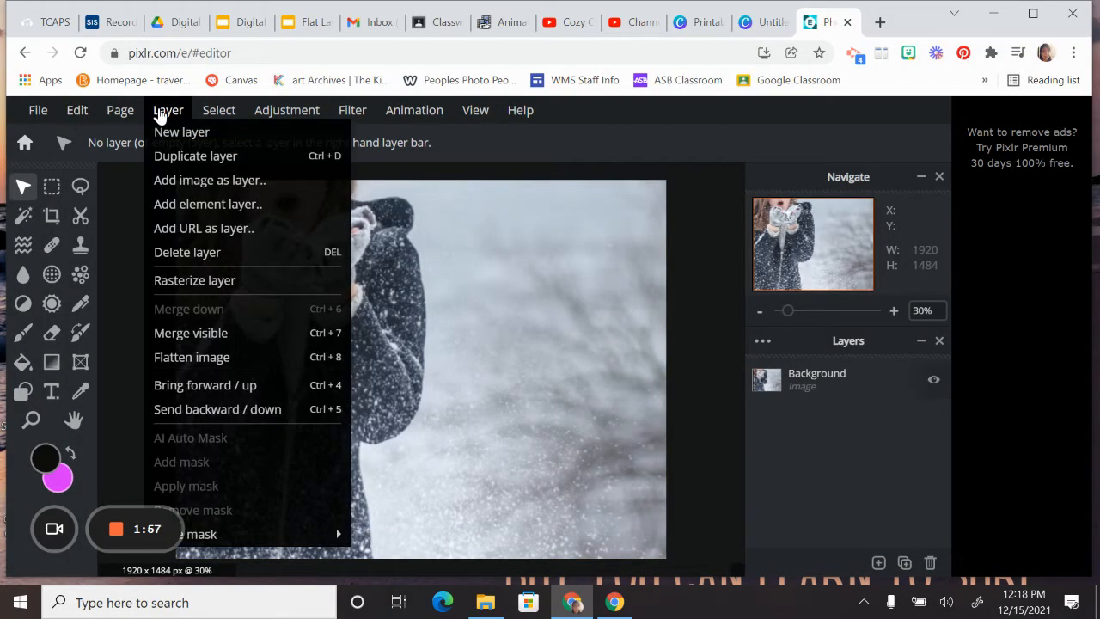
{"action": "left_click", "coordinate": [216, 180]}
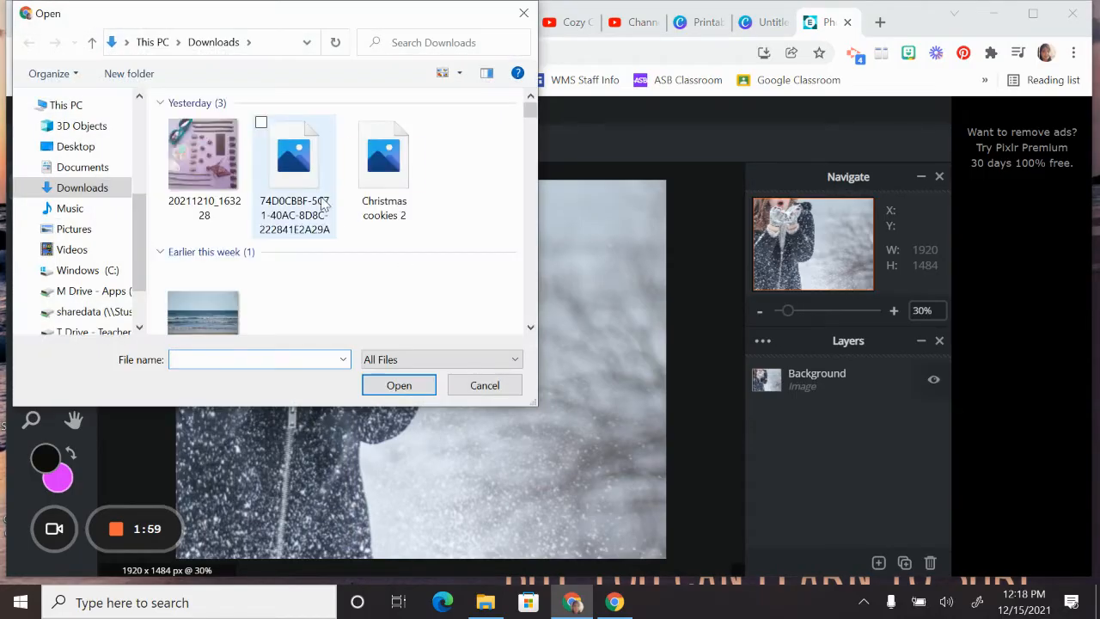
{"action": "double_click", "coordinate": [287, 177]}
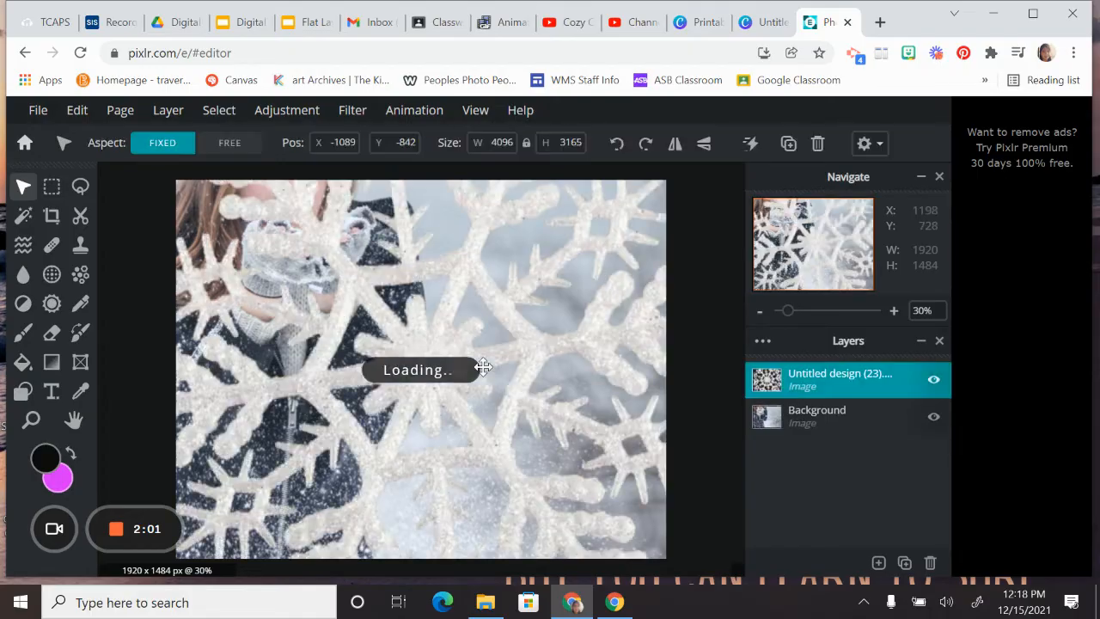
Step: Scale the snowflake layer down to about 368 x 284 px and place it over the woman's gloved hands
{"action": "mouse_move", "coordinate": [483, 369]}
{"action": "left_mouse_down"}
{"action": "mouse_move", "coordinate": [369, 384]}
{"action": "mouse_move", "coordinate": [172, 455]}
{"action": "left_mouse_up"}
{"action": "mouse_move", "coordinate": [361, 370]}
{"action": "left_mouse_down"}
{"action": "mouse_move", "coordinate": [264, 440]}
{"action": "mouse_move", "coordinate": [293, 434]}
{"action": "left_mouse_up"}
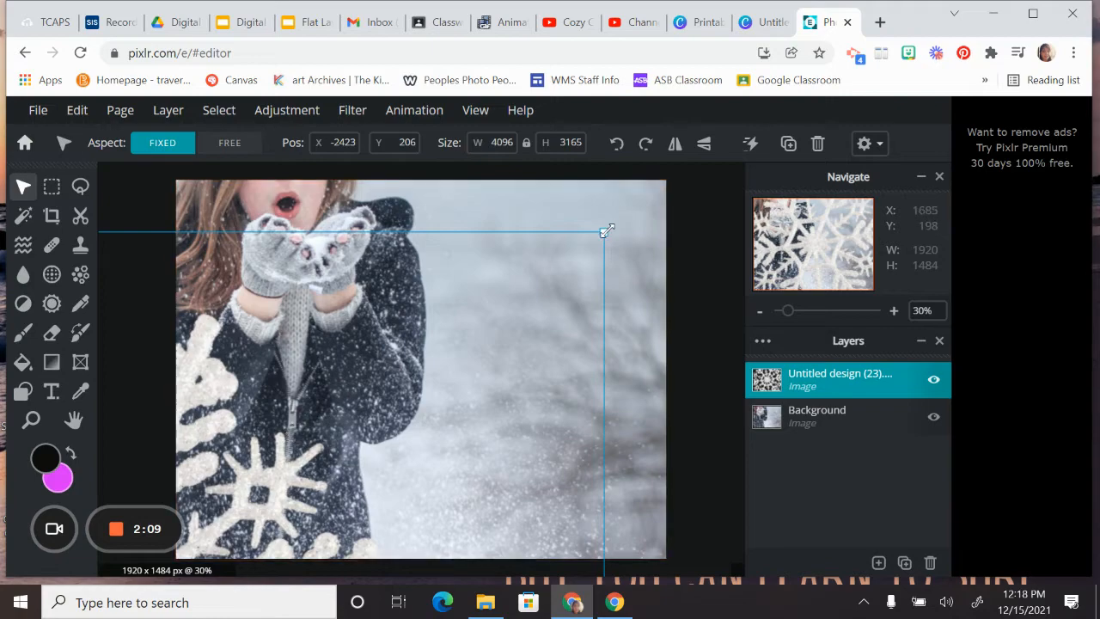
{"action": "left_click_drag", "start_coordinate": [606, 230], "coordinate": [673, 269]}
{"action": "left_click_drag", "start_coordinate": [719, 212], "coordinate": [425, 441]}
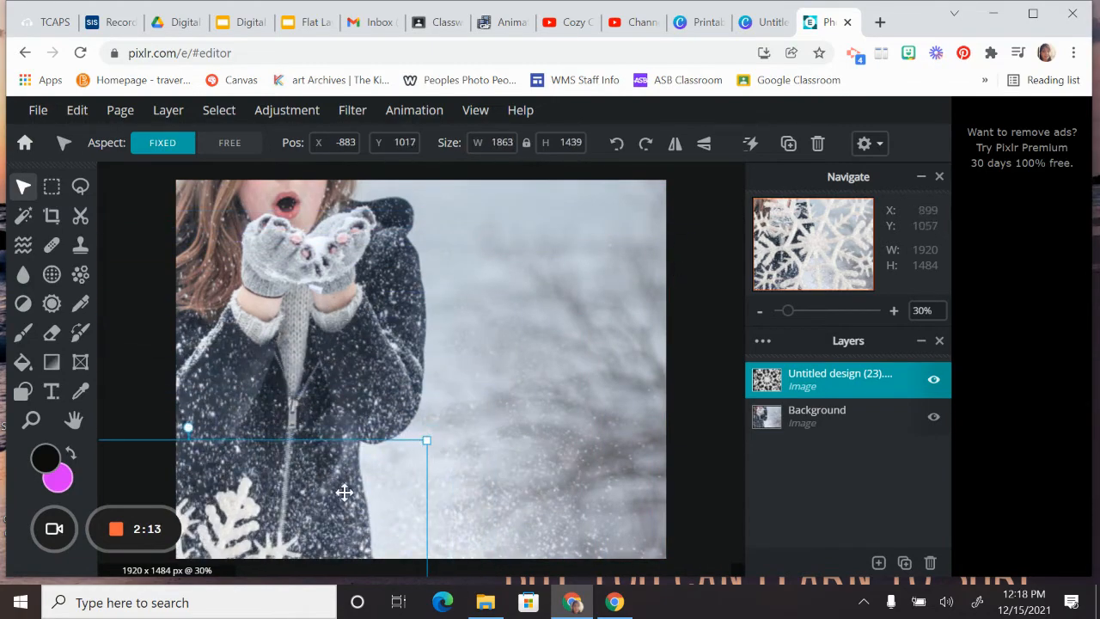
{"action": "left_click_drag", "start_coordinate": [331, 497], "coordinate": [596, 226]}
{"action": "left_click_drag", "start_coordinate": [700, 177], "coordinate": [319, 465]}
{"action": "left_click_drag", "start_coordinate": [286, 498], "coordinate": [352, 235]}
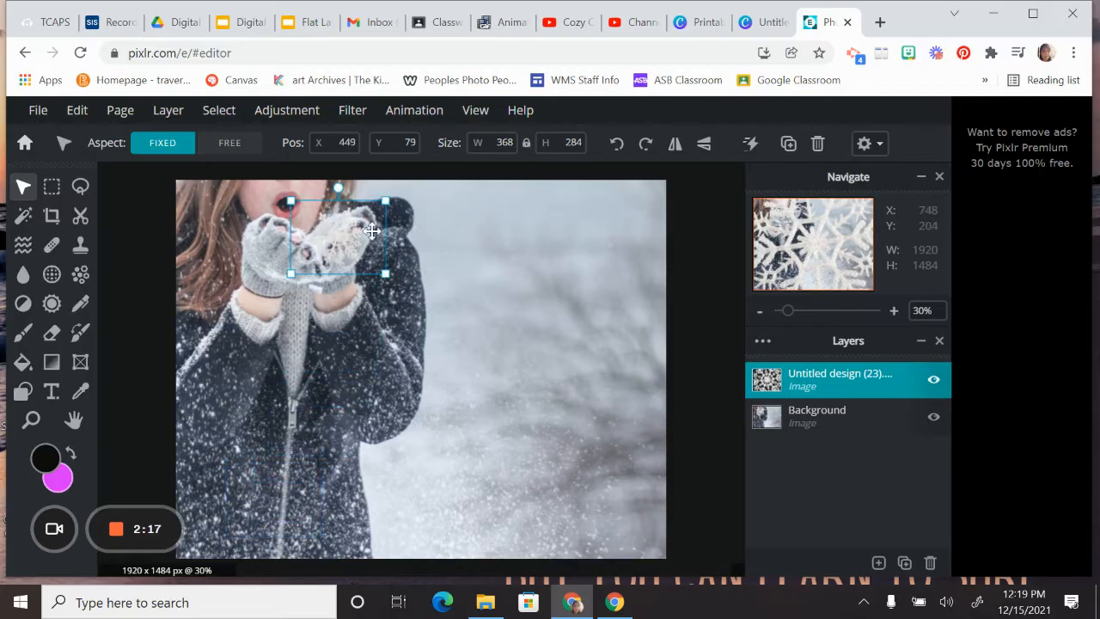
Step: Scale the snowflake layer to about 323 x 249 px, place it beside the woman's hands at about X 718, Y 31, and deselect it
{"action": "left_click_drag", "start_coordinate": [386, 201], "coordinate": [374, 210]}
{"action": "left_click_drag", "start_coordinate": [339, 245], "coordinate": [407, 224]}
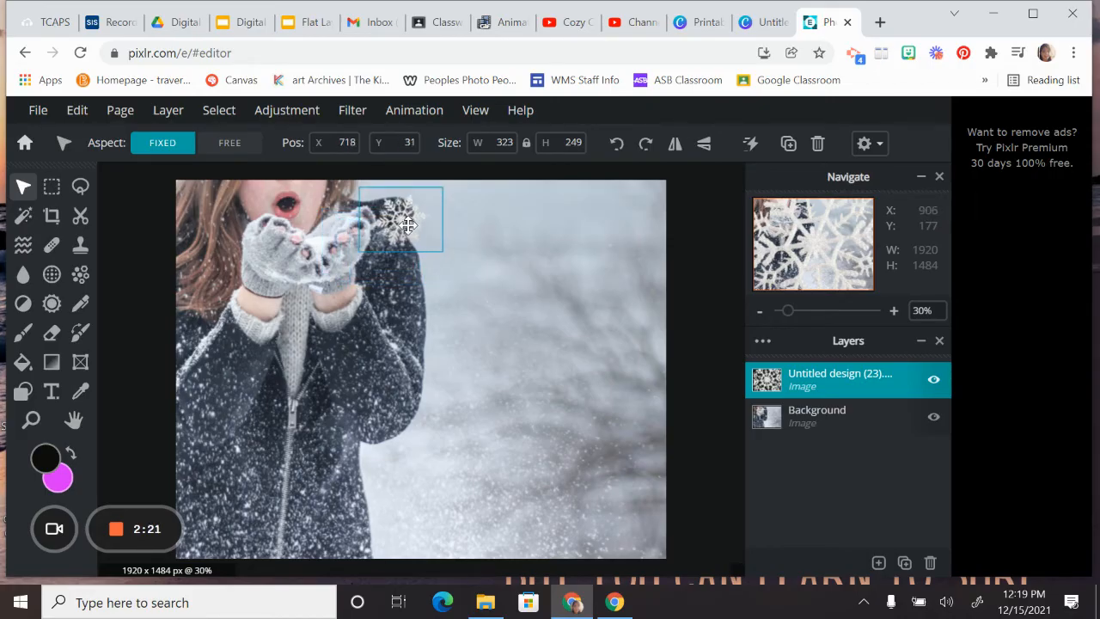
{"action": "left_click", "coordinate": [149, 316]}
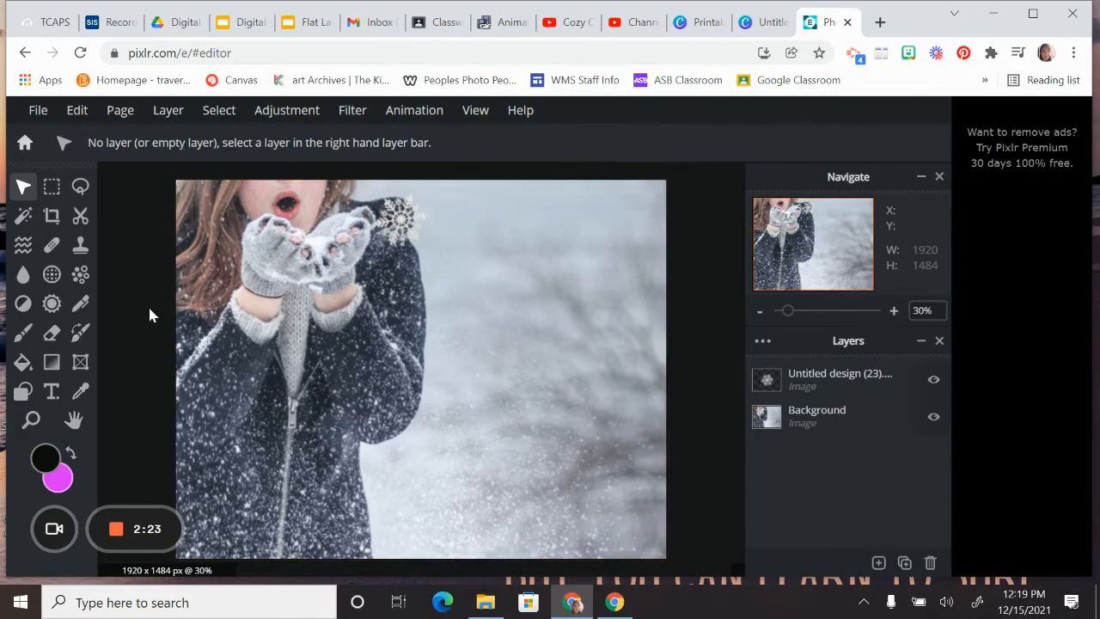
Step: Start saving the composed image as a JPG with the quality set to 100% at 1920 x 1484 px
{"action": "left_click", "coordinate": [39, 111]}
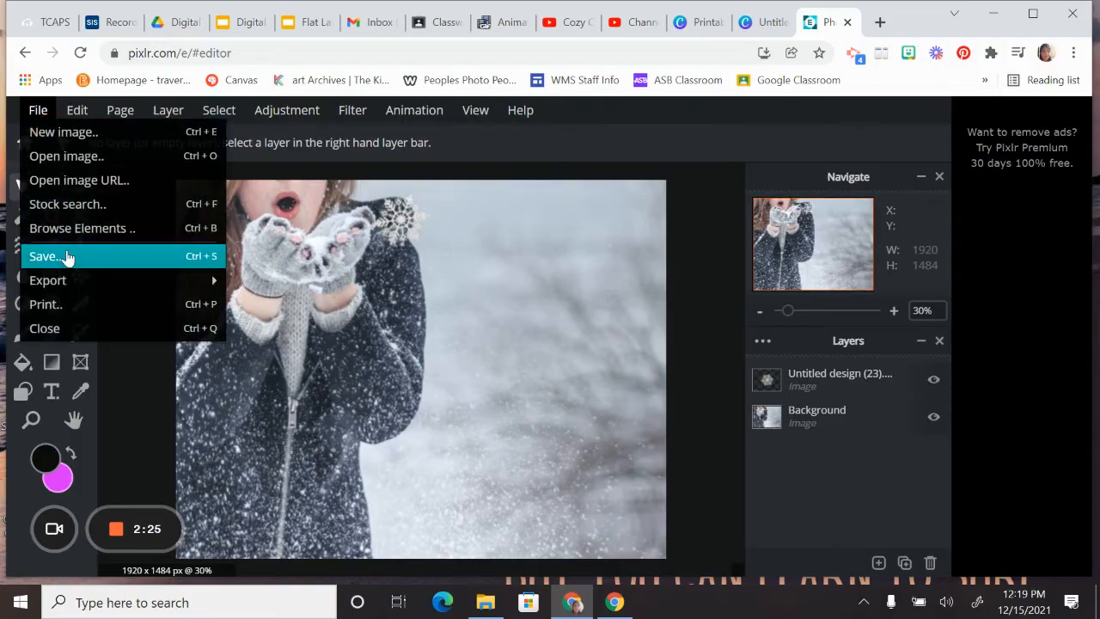
{"action": "left_click", "coordinate": [66, 252]}
{"action": "scroll", "coordinate": [730, 430], "scroll_direction": "down", "scroll_amount": 1}
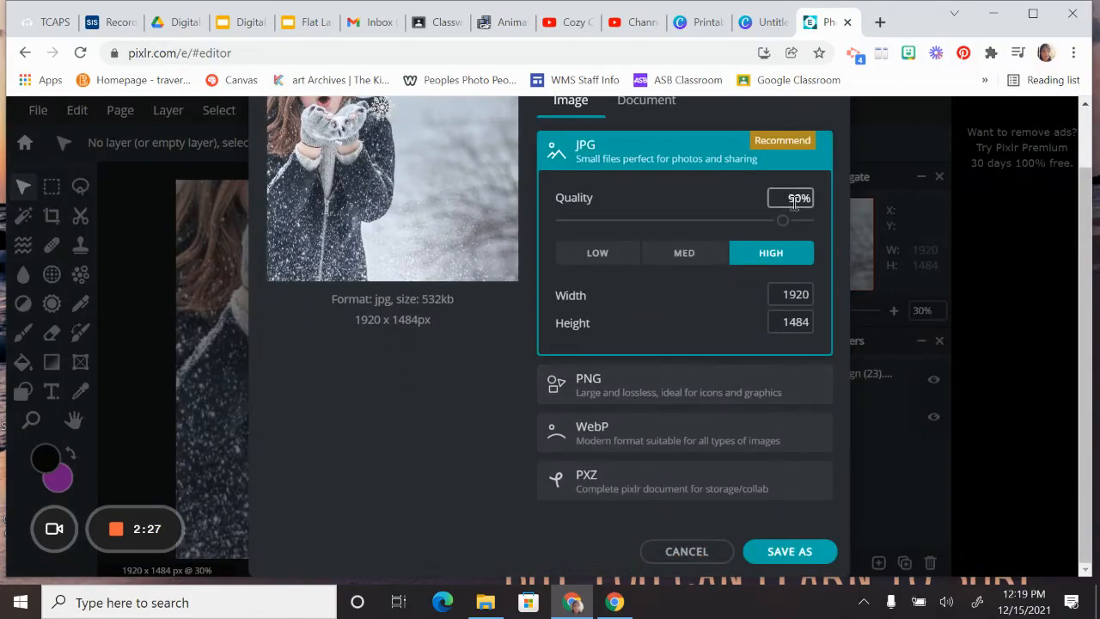
{"action": "left_click_drag", "start_coordinate": [783, 221], "coordinate": [817, 222]}
{"action": "left_click", "coordinate": [820, 556]}
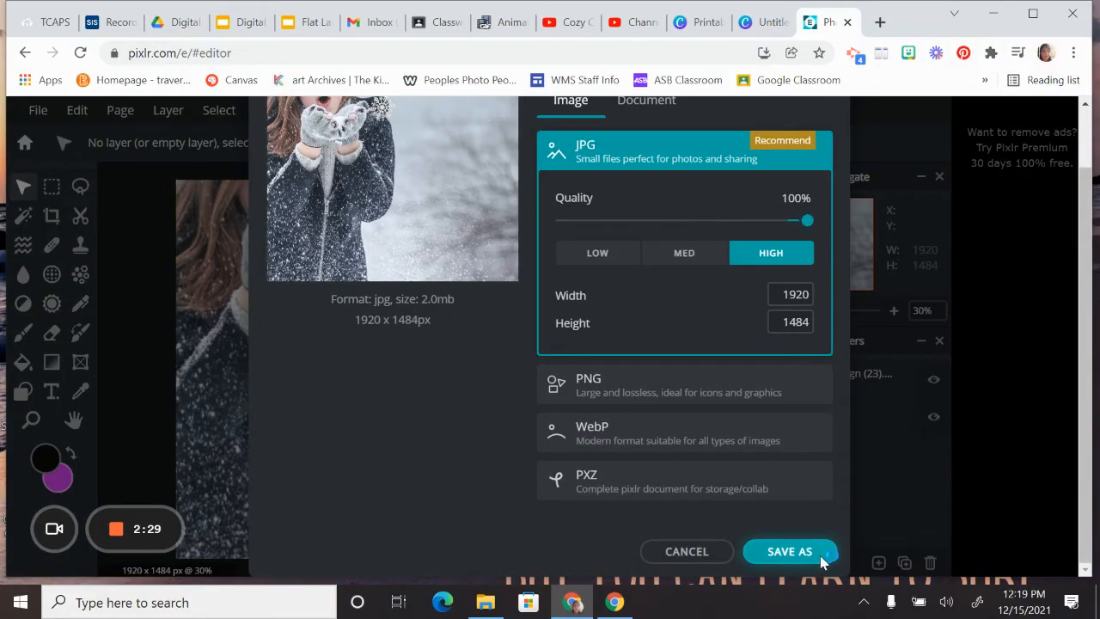
Step: Name the JPG WinterScene1, save it in Downloads, and dismiss the advertisement
{"action": "left_click", "coordinate": [254, 316]}
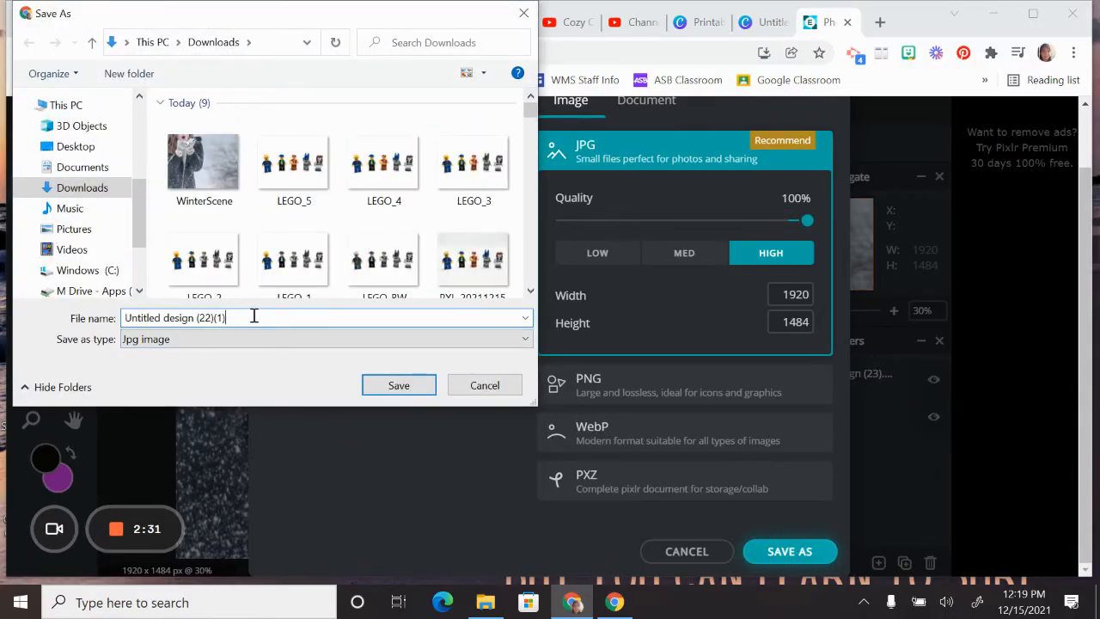
{"action": "double_click", "coordinate": [253, 317]}
{"action": "left_click_drag", "start_coordinate": [254, 318], "coordinate": [3, 318]}
{"action": "type", "text": "Winter"}
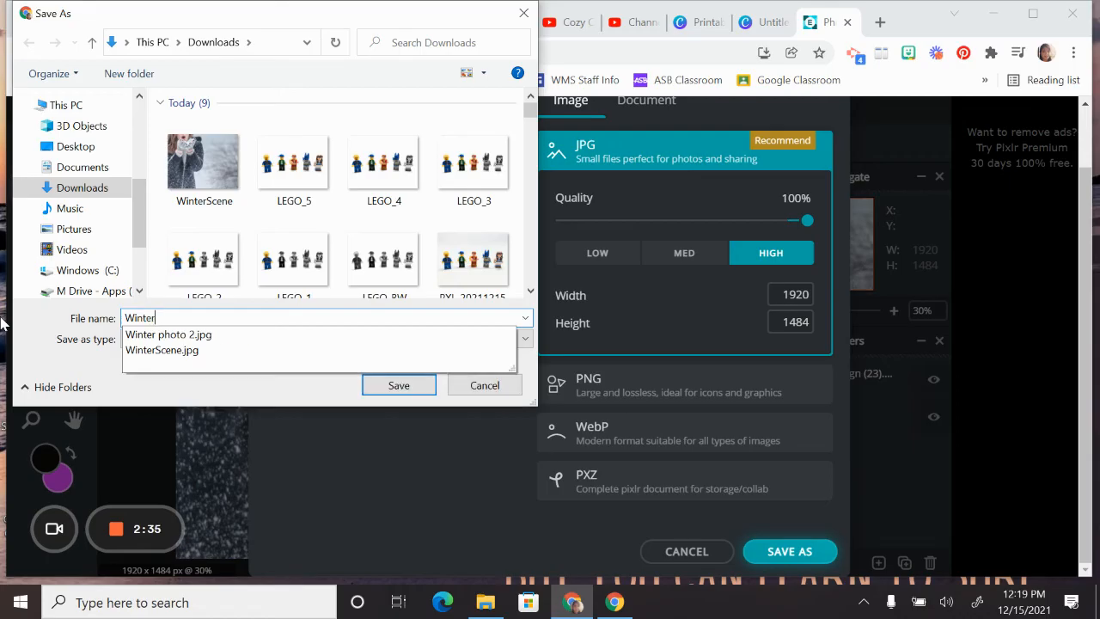
{"action": "type", "text": "Scene1"}
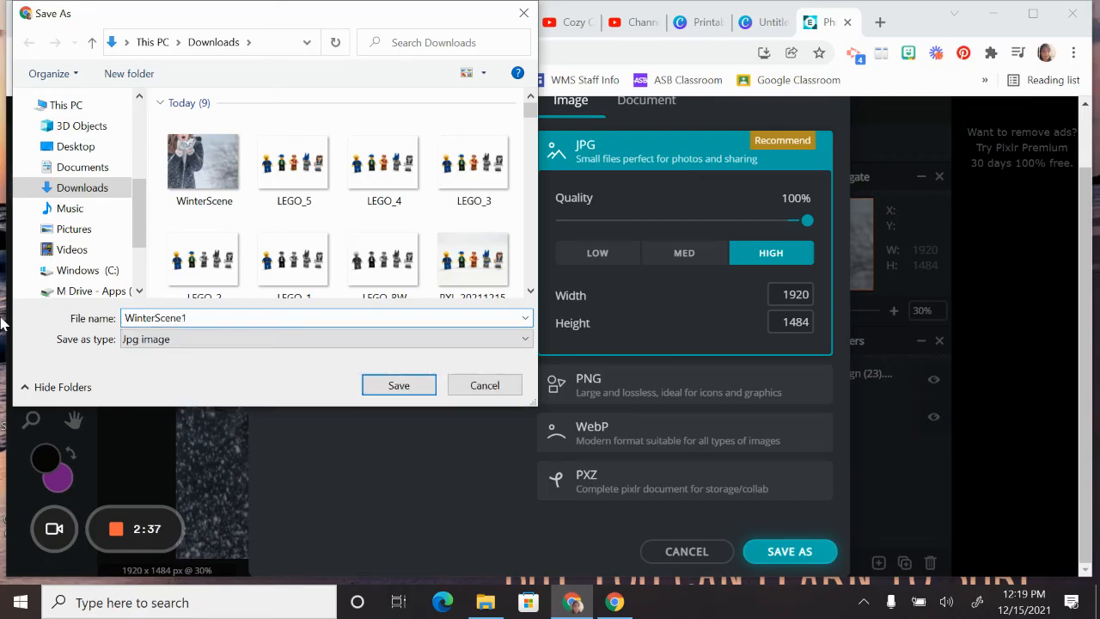
{"action": "key", "text": "Return"}
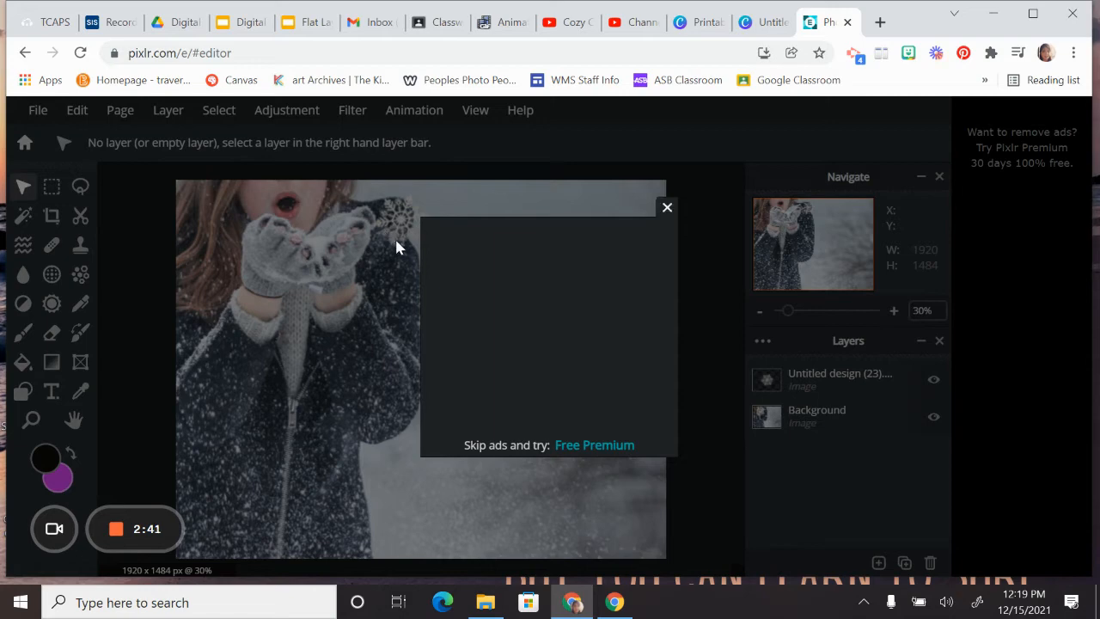
{"action": "left_click", "coordinate": [666, 210]}
Step: Move the snowflake to about X 799, Y 123, and save the image in Downloads as a 100% quality JPG named WinterScene2
{"action": "left_click_drag", "start_coordinate": [392, 219], "coordinate": [416, 244]}
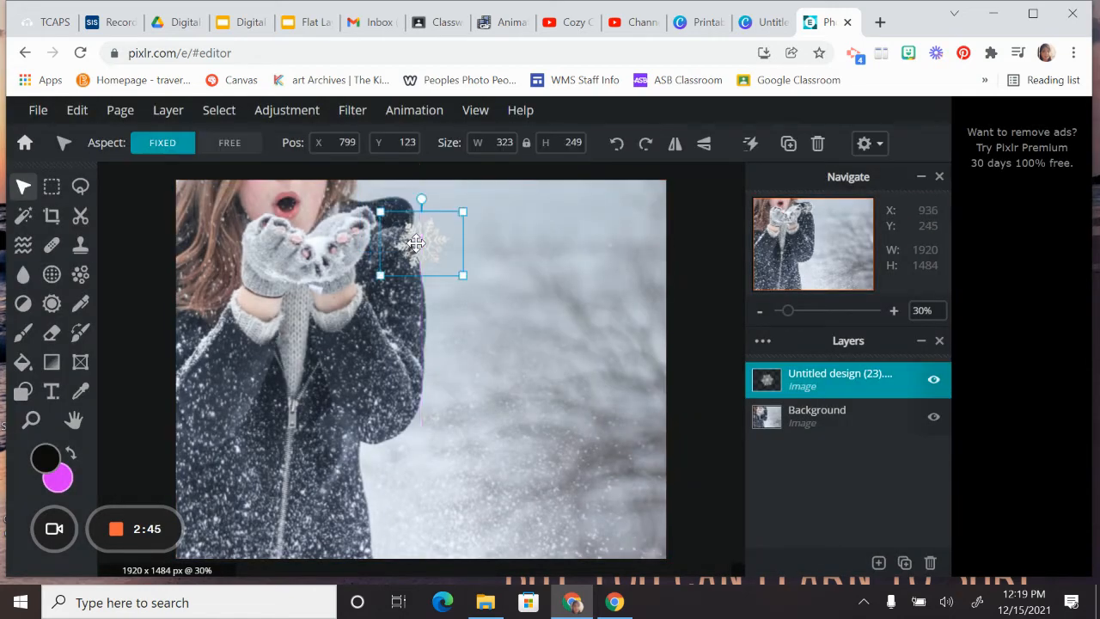
{"action": "left_click", "coordinate": [37, 110]}
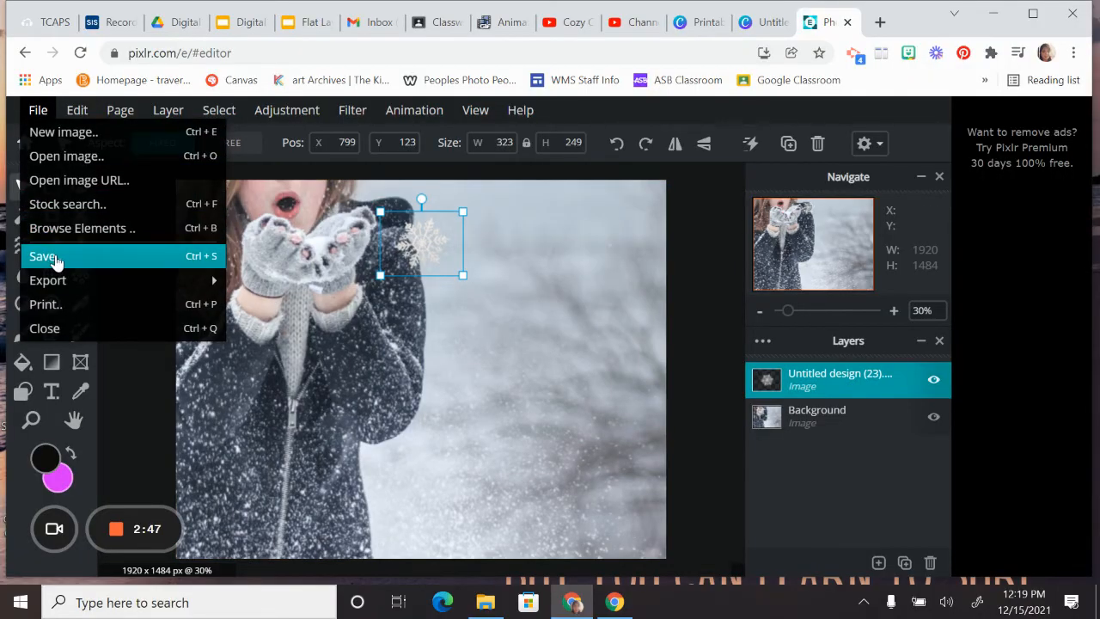
{"action": "left_click", "coordinate": [53, 257]}
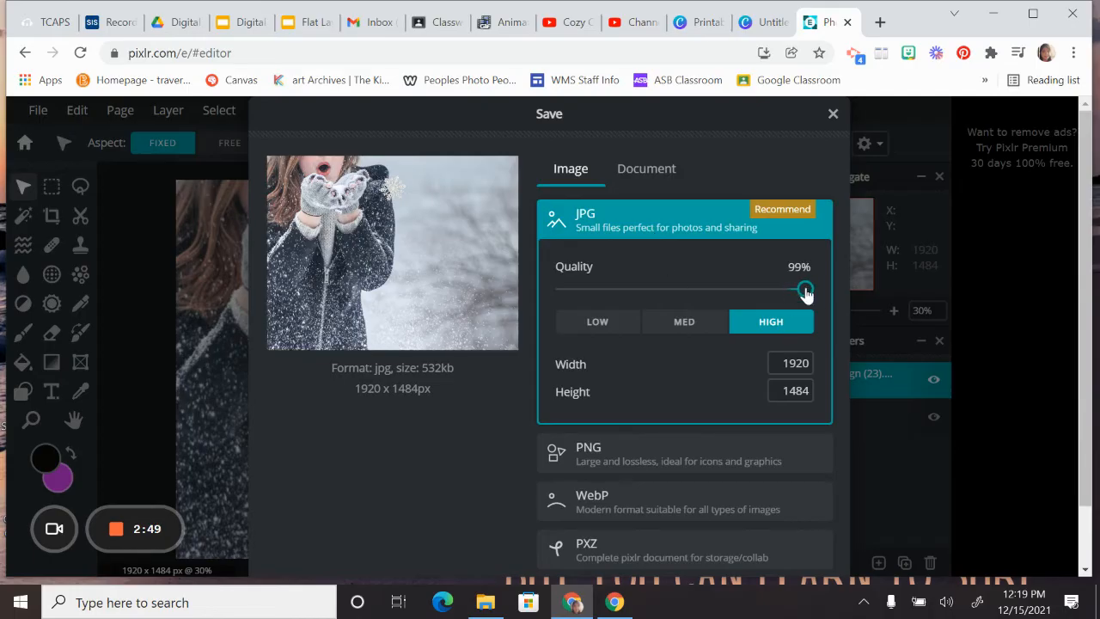
{"action": "left_click_drag", "start_coordinate": [807, 294], "coordinate": [813, 293]}
{"action": "scroll", "coordinate": [769, 491], "scroll_direction": "down", "scroll_amount": 1}
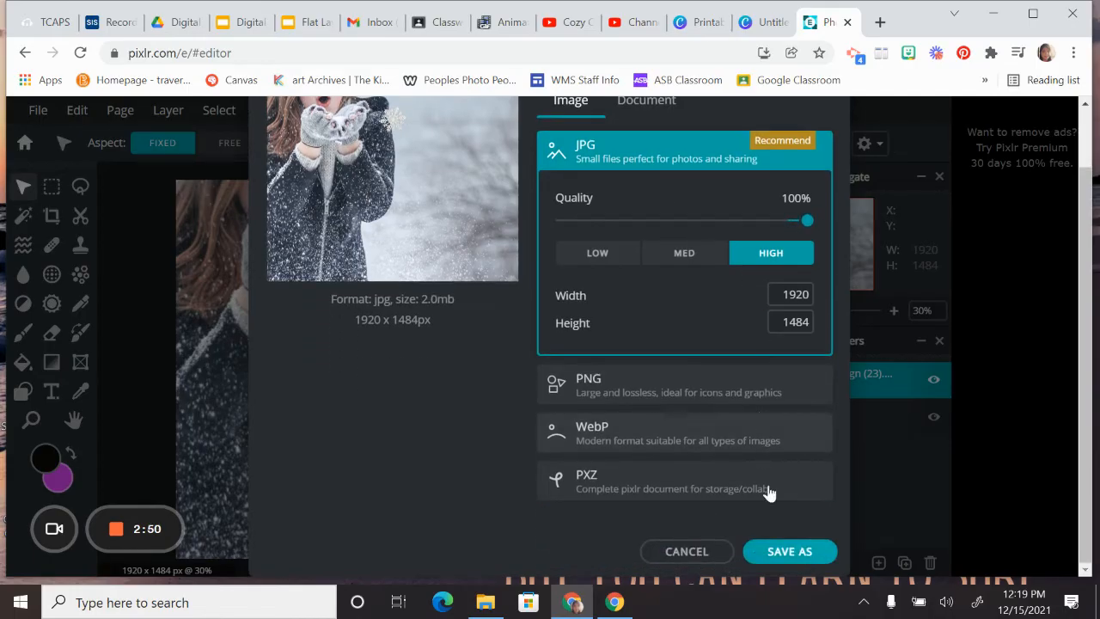
{"action": "left_click", "coordinate": [782, 551]}
{"action": "type", "text": "Wi"}
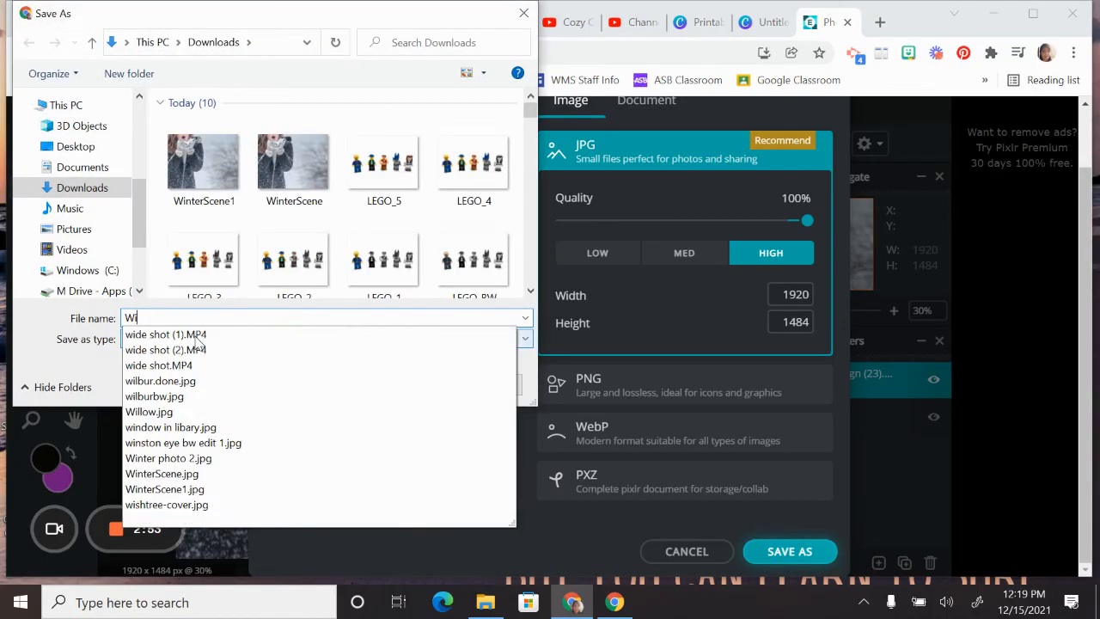
{"action": "type", "text": "nterScene"}
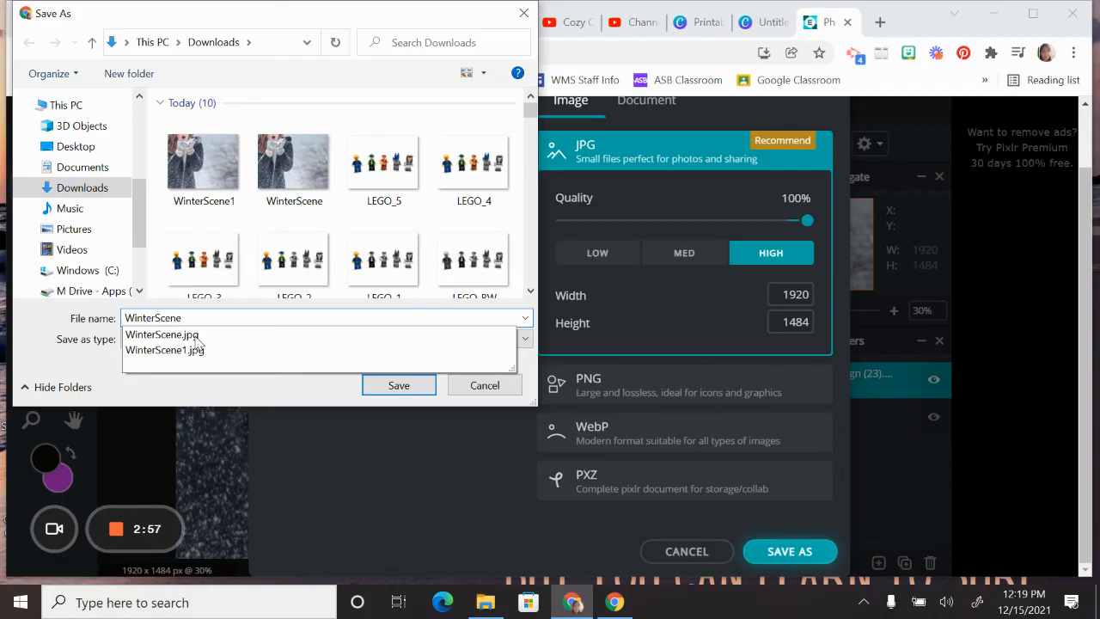
{"action": "type", "text": "2"}
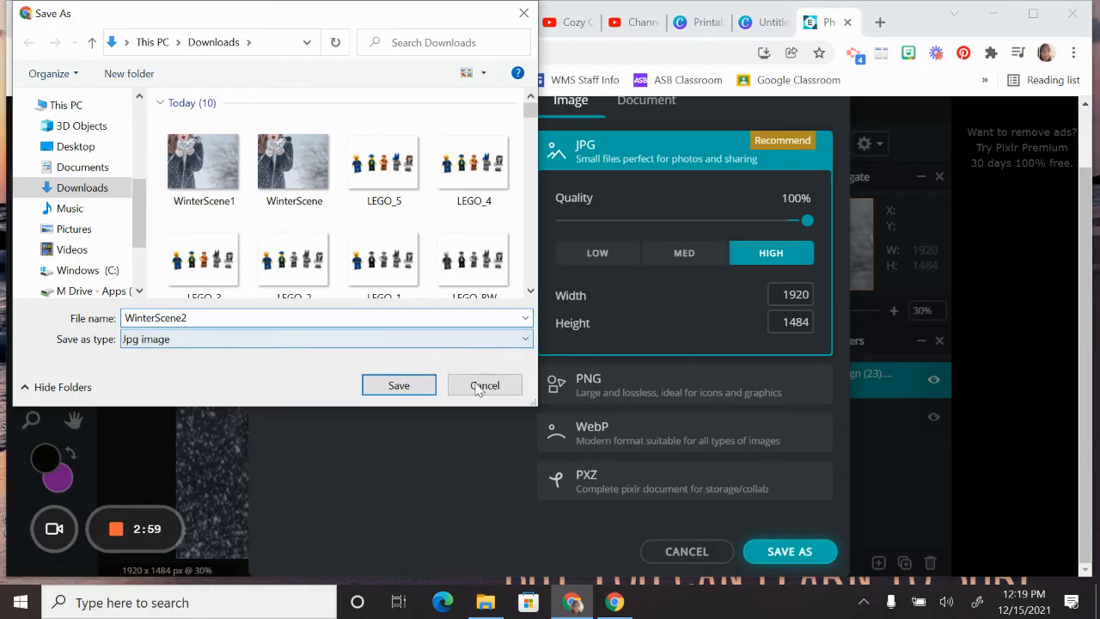
{"action": "left_click", "coordinate": [420, 385]}
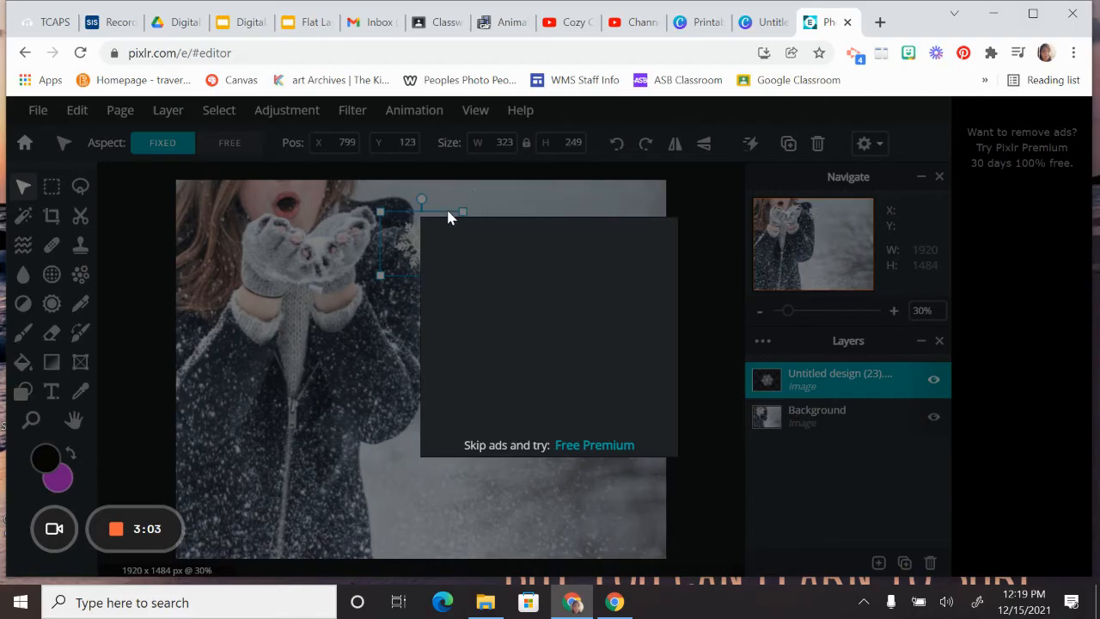
{"action": "left_click", "coordinate": [663, 211]}
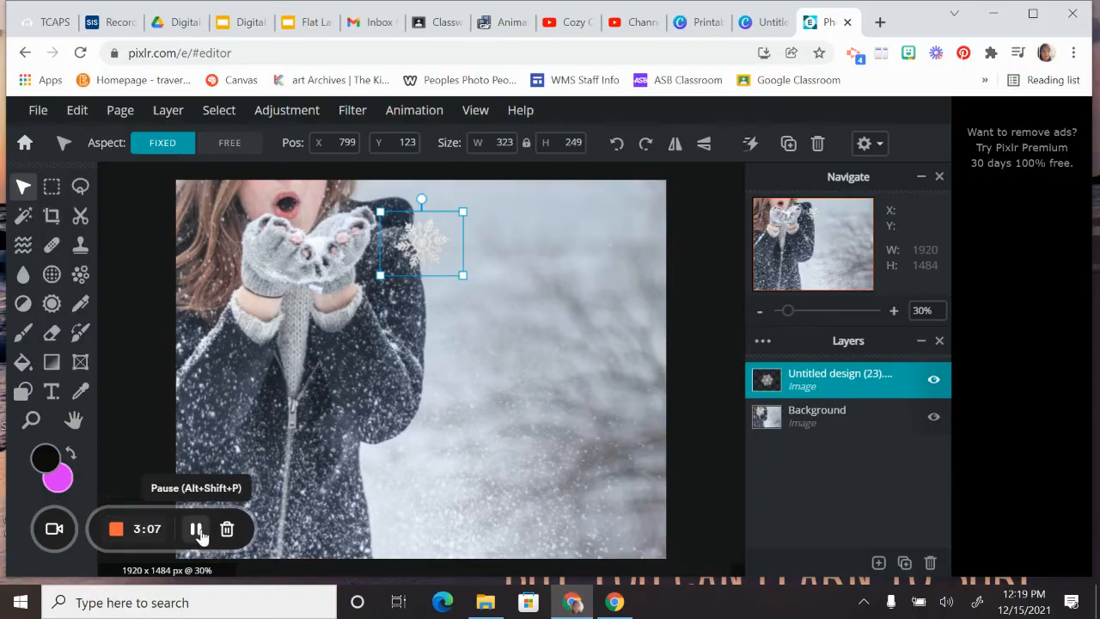
{"action": "left_click", "coordinate": [196, 529]}
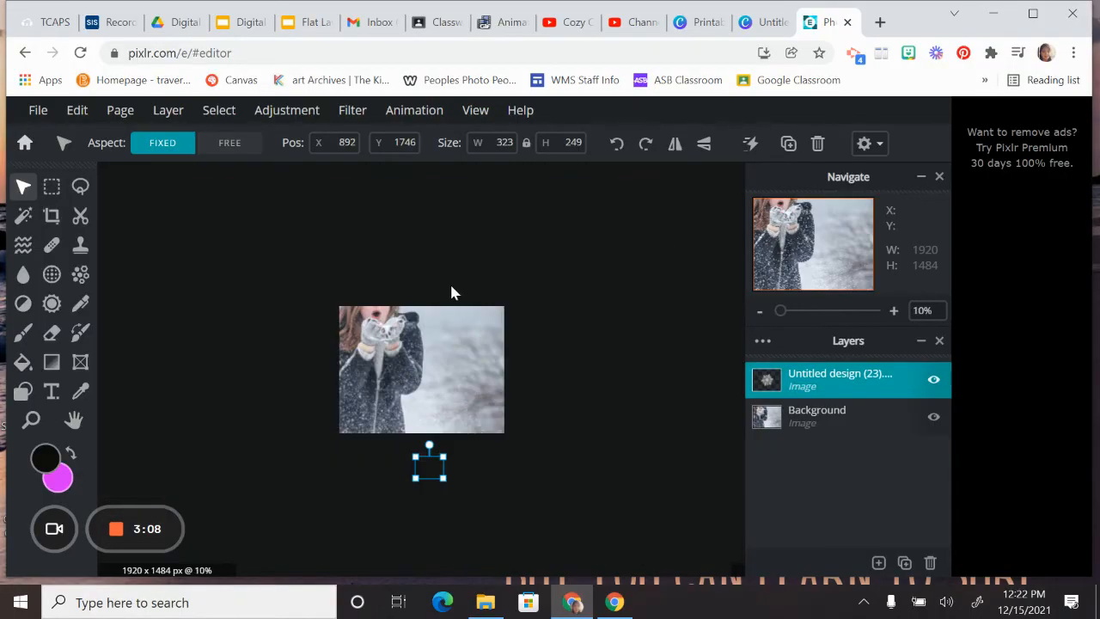
{"action": "scroll", "coordinate": [435, 422], "scroll_direction": "up", "scroll_amount": 3}
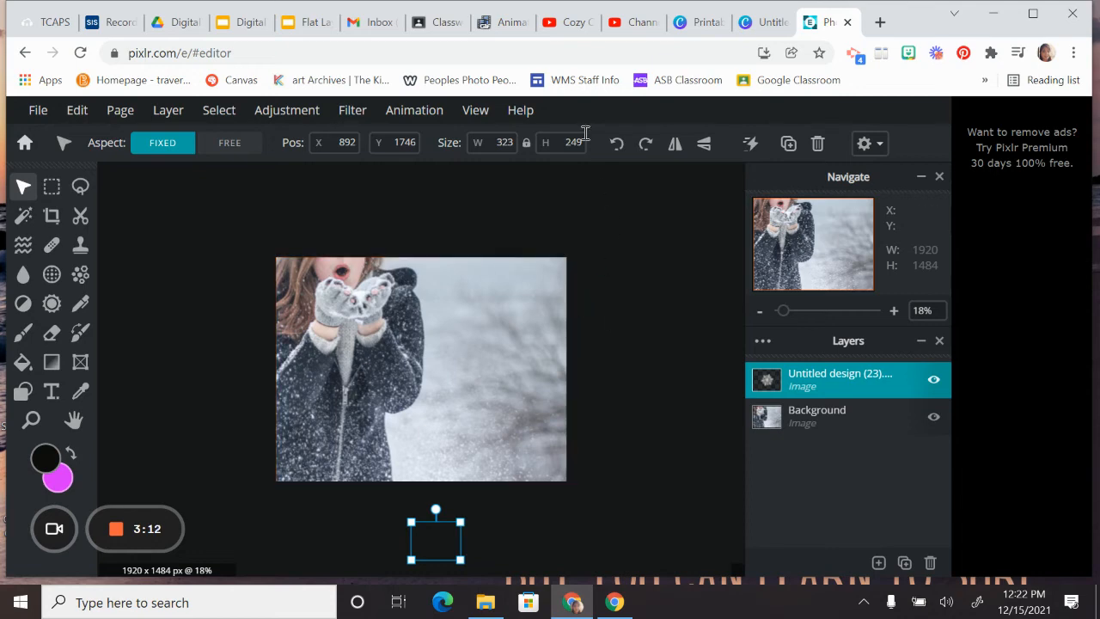
Step: Switch to ezgif.com and open a fresh GIF Maker upload page
{"action": "left_click", "coordinate": [501, 24]}
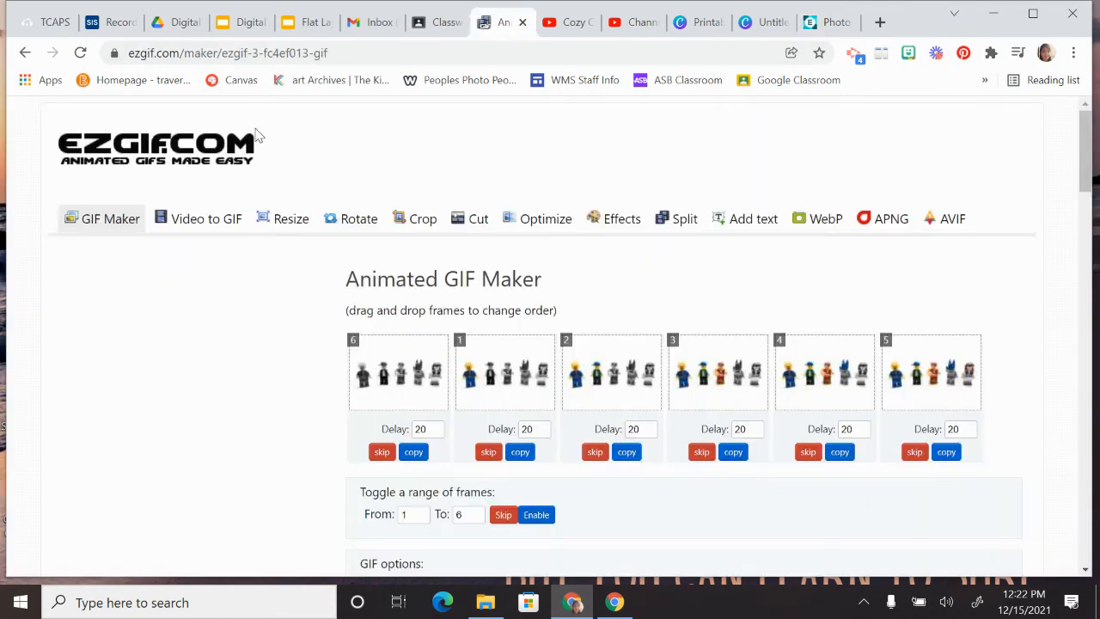
{"action": "left_click", "coordinate": [221, 159]}
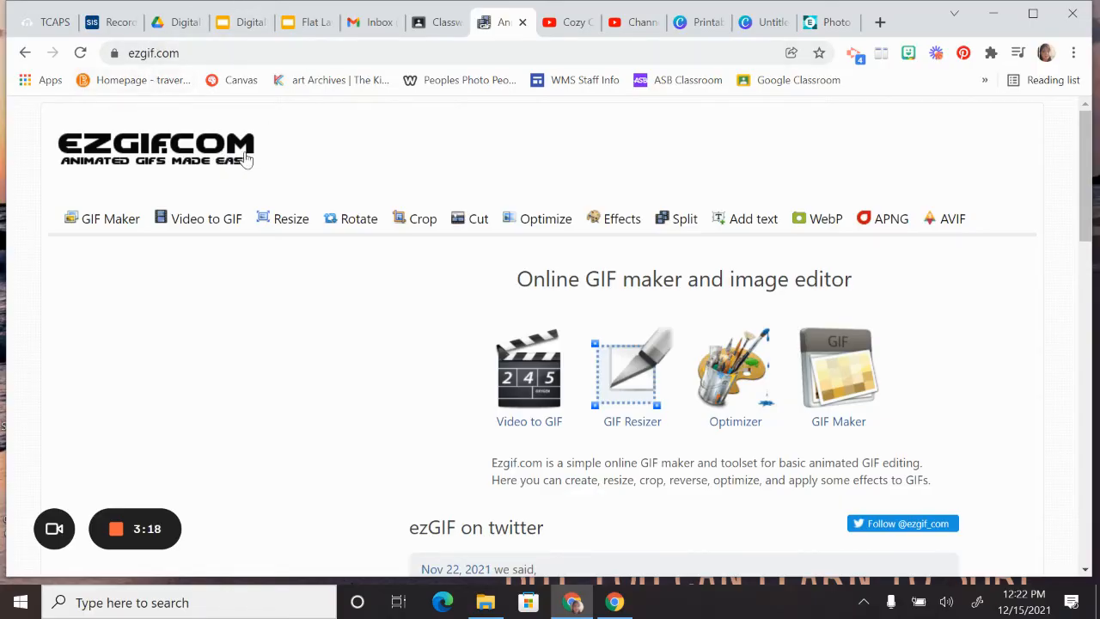
{"action": "left_click", "coordinate": [112, 225]}
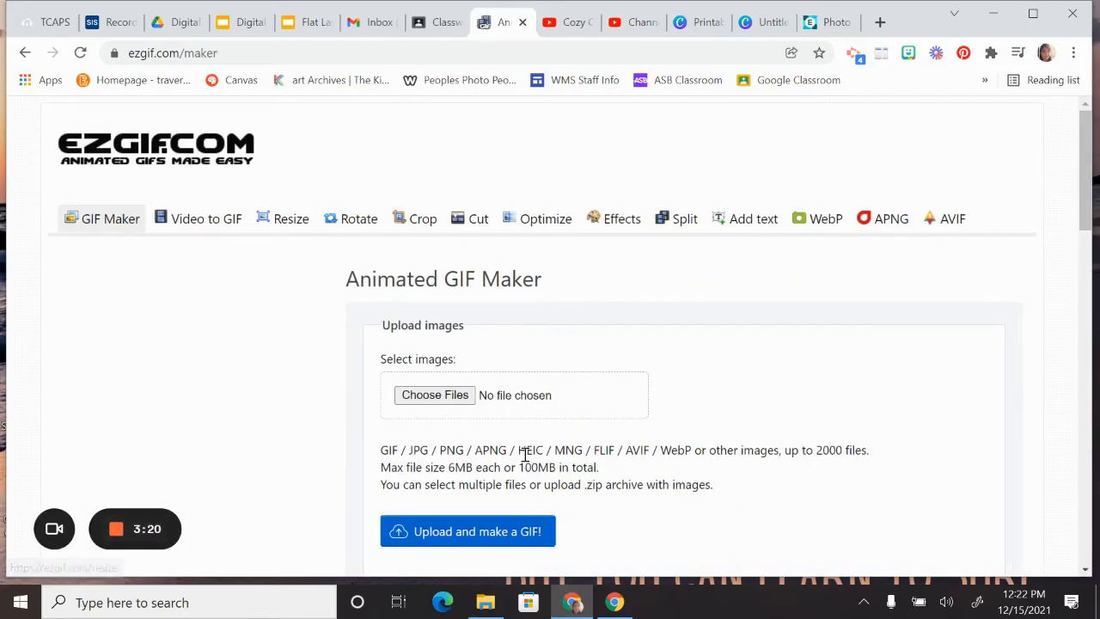
Step: Choose the images WinterScene through WinterScene10 from Downloads and upload them as frames for the animated GIF
{"action": "left_click", "coordinate": [447, 393]}
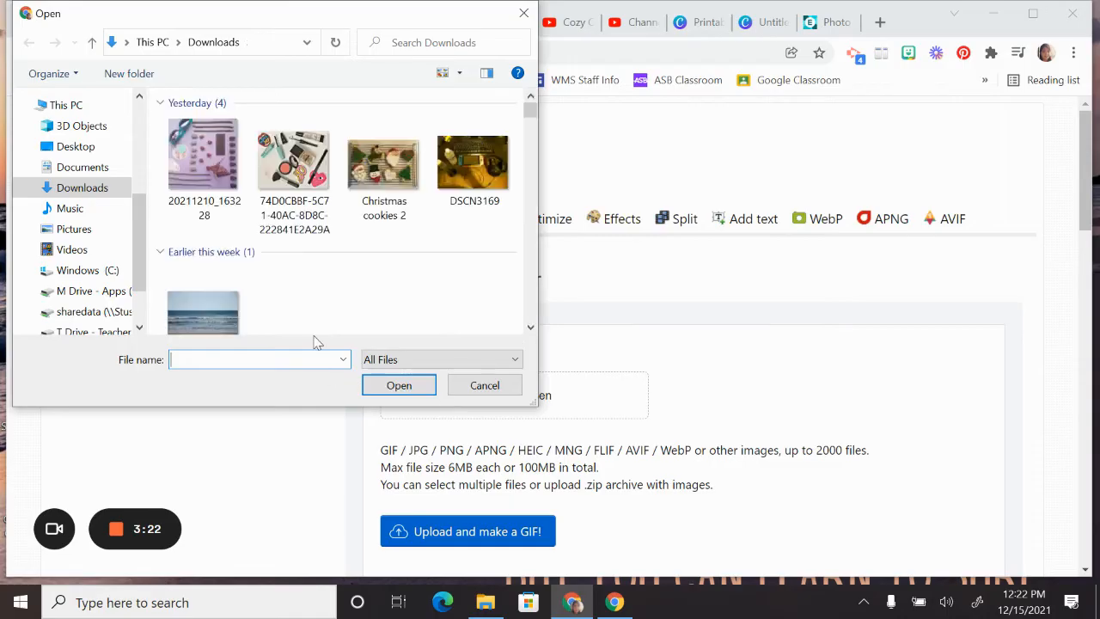
{"action": "left_click", "coordinate": [211, 175]}
{"action": "scroll", "coordinate": [213, 177], "scroll_direction": "down", "scroll_amount": 1}
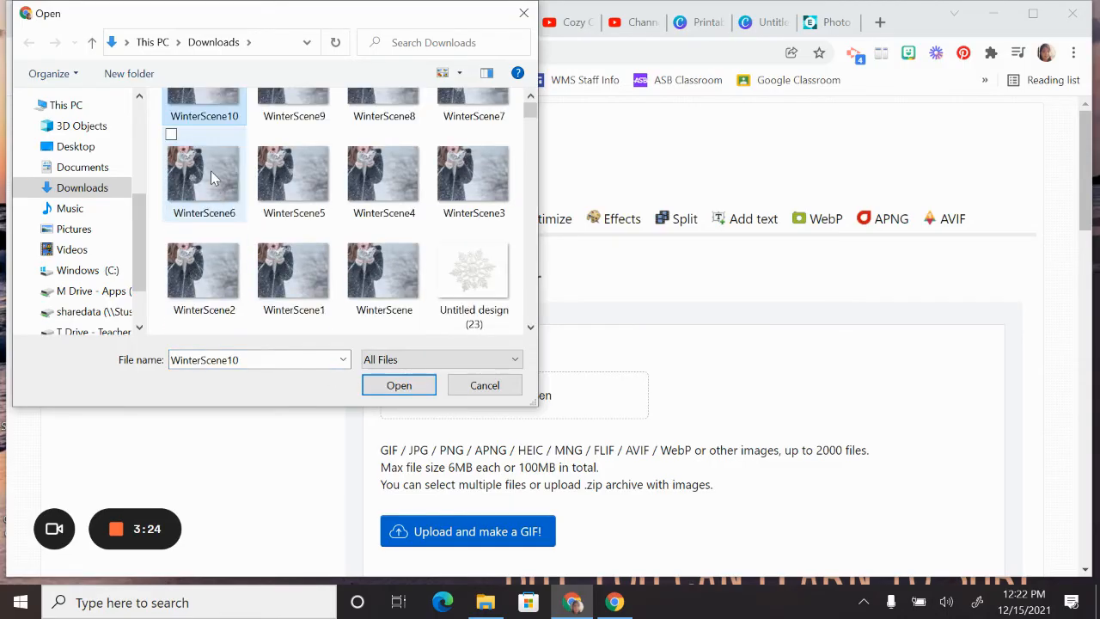
{"action": "left_click", "coordinate": [384, 290], "text": "shift"}
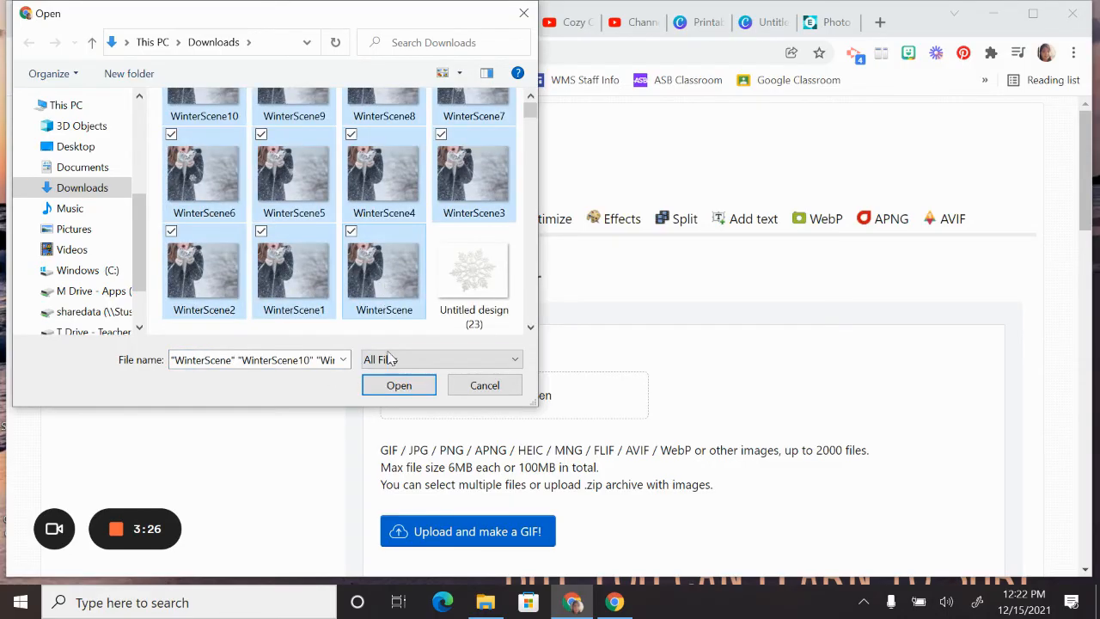
{"action": "left_click", "coordinate": [393, 385]}
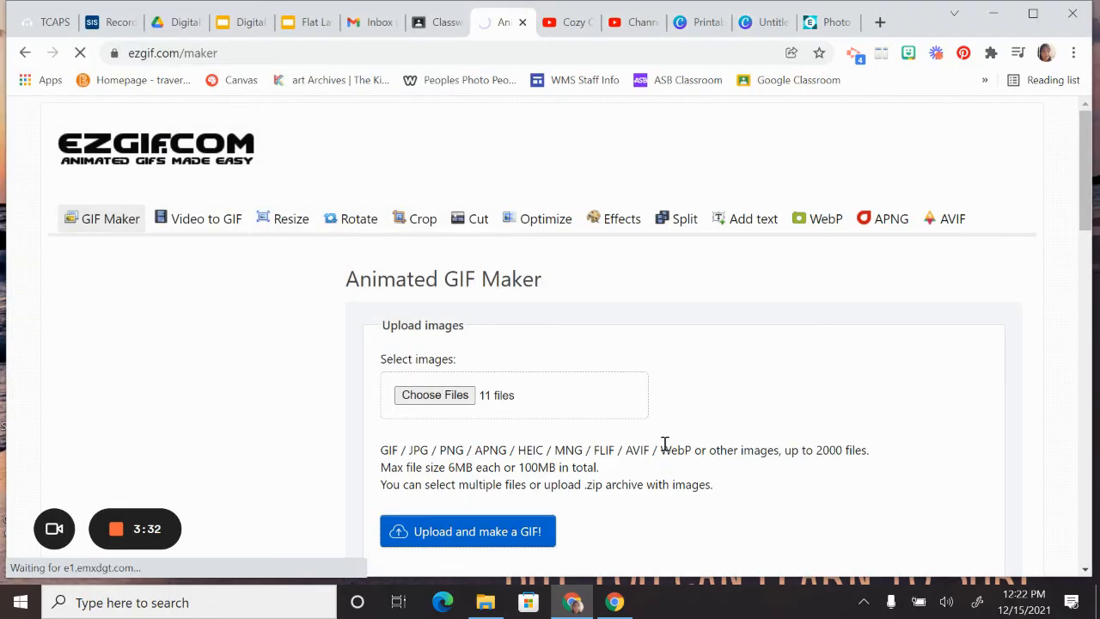
{"action": "scroll", "coordinate": [557, 458], "scroll_direction": "down", "scroll_amount": 1}
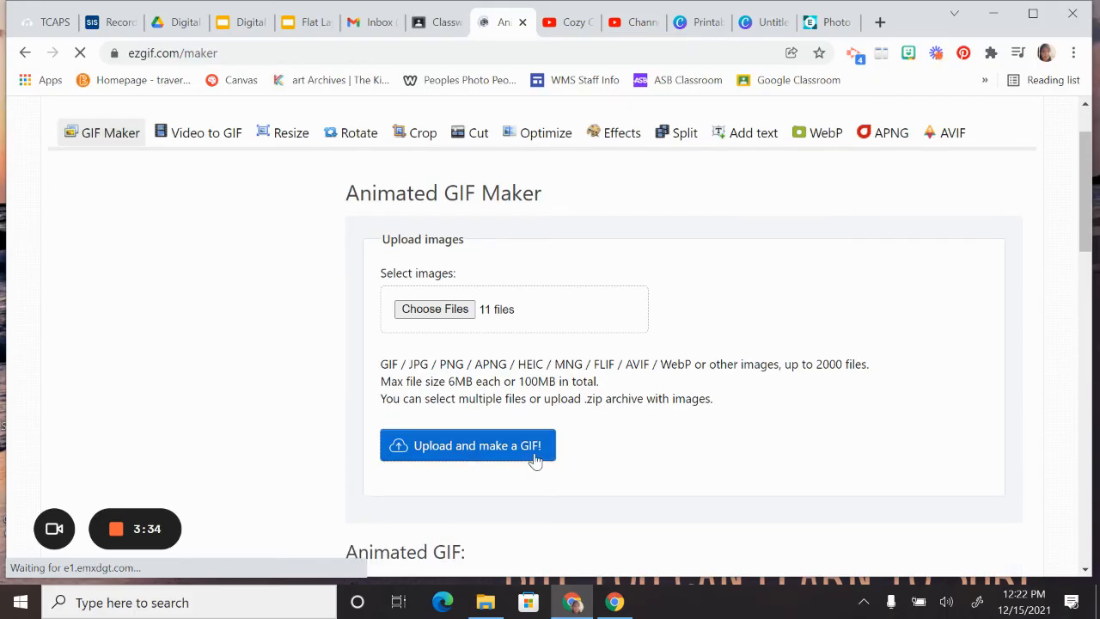
{"action": "left_click", "coordinate": [534, 457]}
Step: Set the frame toggle range to end at frame 11 and generate the animated GIF
{"action": "scroll", "coordinate": [440, 403], "scroll_direction": "down", "scroll_amount": 1}
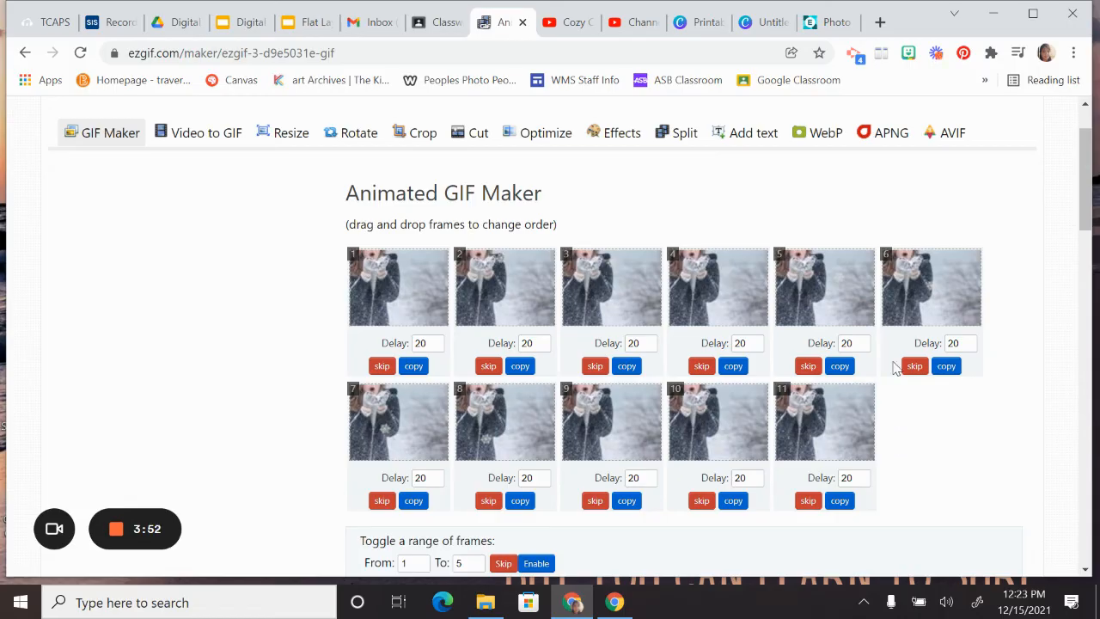
{"action": "scroll", "coordinate": [619, 381], "scroll_direction": "down", "scroll_amount": 1}
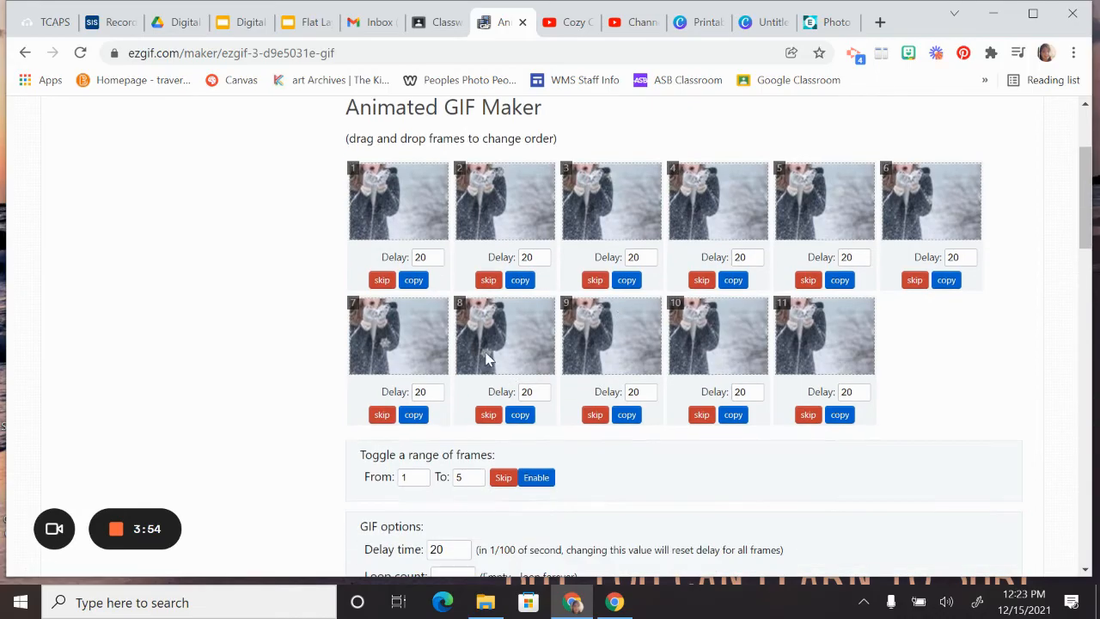
{"action": "double_click", "coordinate": [474, 475]}
{"action": "left_click", "coordinate": [688, 486]}
{"action": "scroll", "coordinate": [634, 484], "scroll_direction": "down", "scroll_amount": 4}
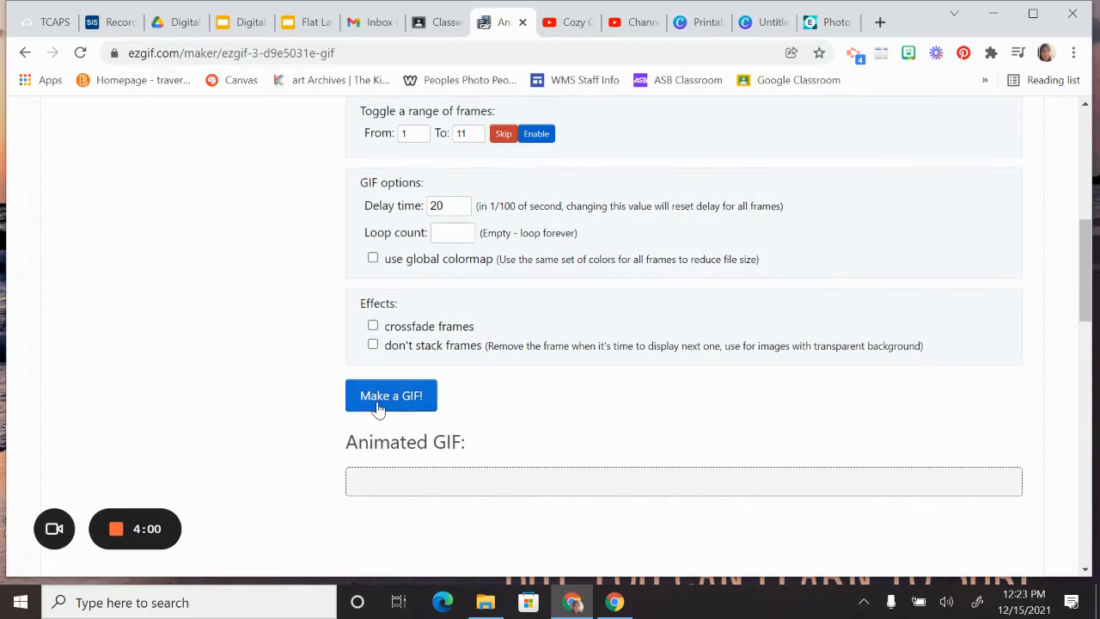
{"action": "left_click", "coordinate": [376, 406]}
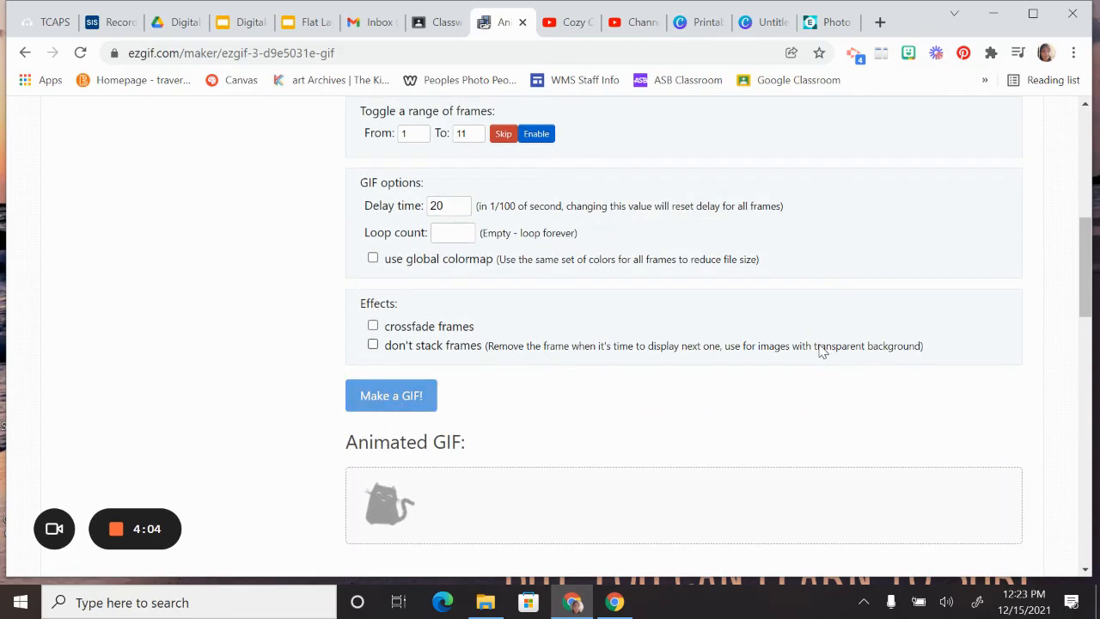
Step: Preview the generated snowflake GIF, save it, view the downloaded file in the Photos app, and close the viewer
{"action": "scroll", "coordinate": [821, 351], "scroll_direction": "down", "scroll_amount": 5}
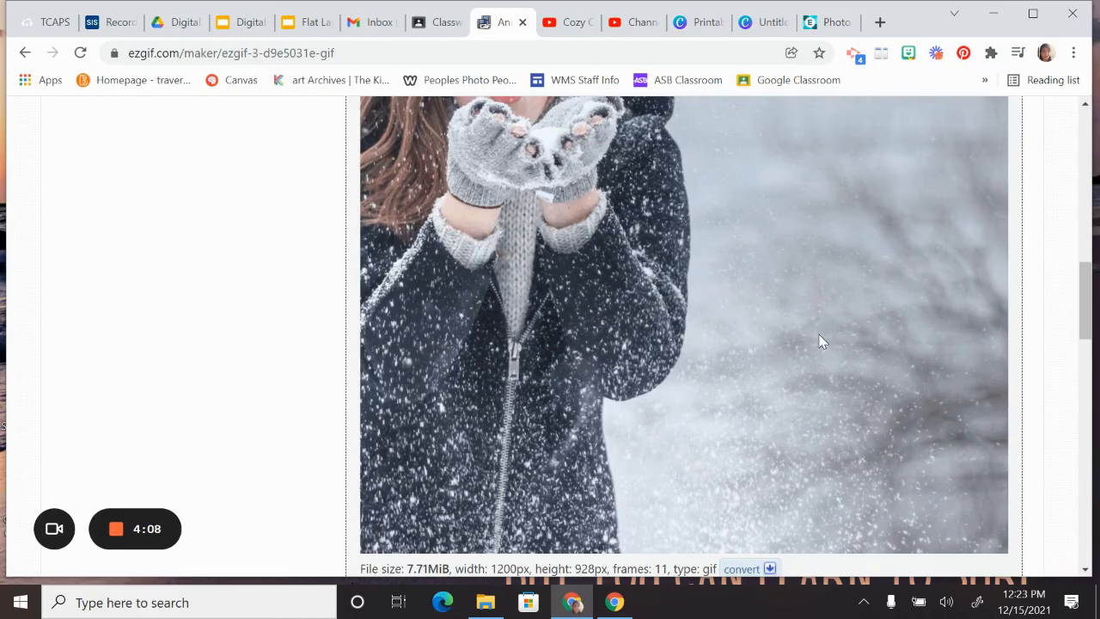
{"action": "scroll", "coordinate": [821, 342], "scroll_direction": "up", "scroll_amount": 1}
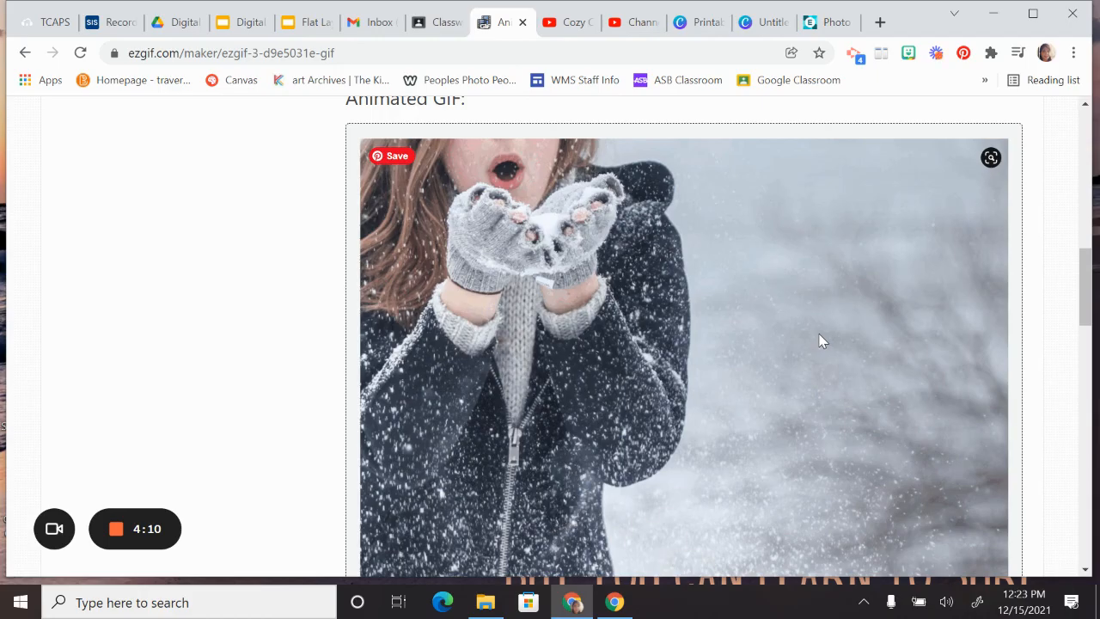
{"action": "scroll", "coordinate": [821, 342], "scroll_direction": "down", "scroll_amount": 1}
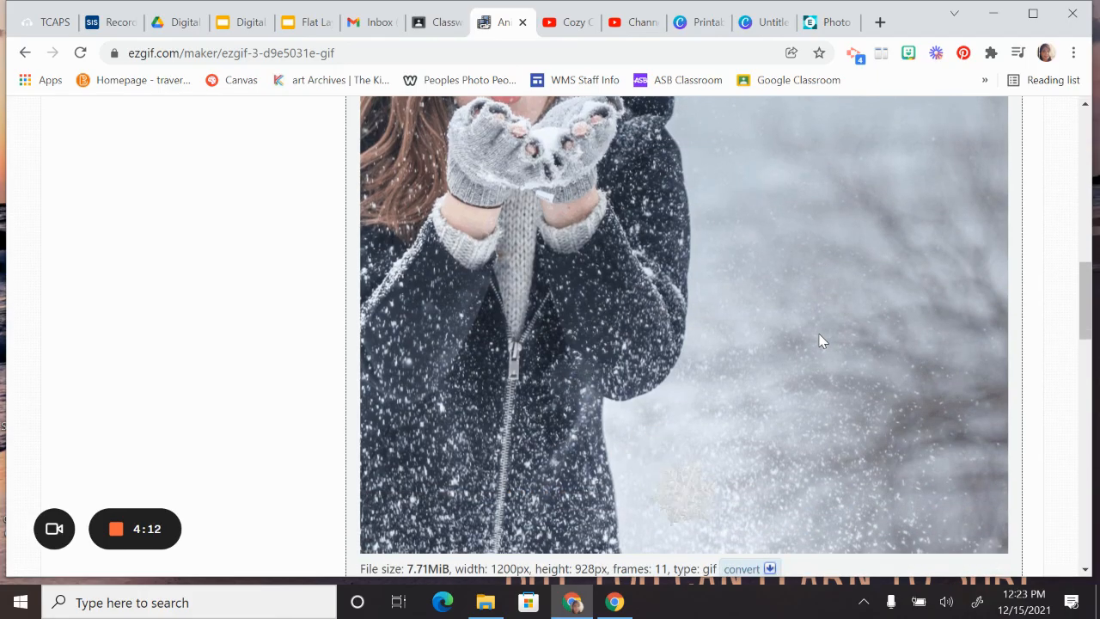
{"action": "scroll", "coordinate": [821, 342], "scroll_direction": "down", "scroll_amount": 3}
{"action": "left_click", "coordinate": [982, 378]}
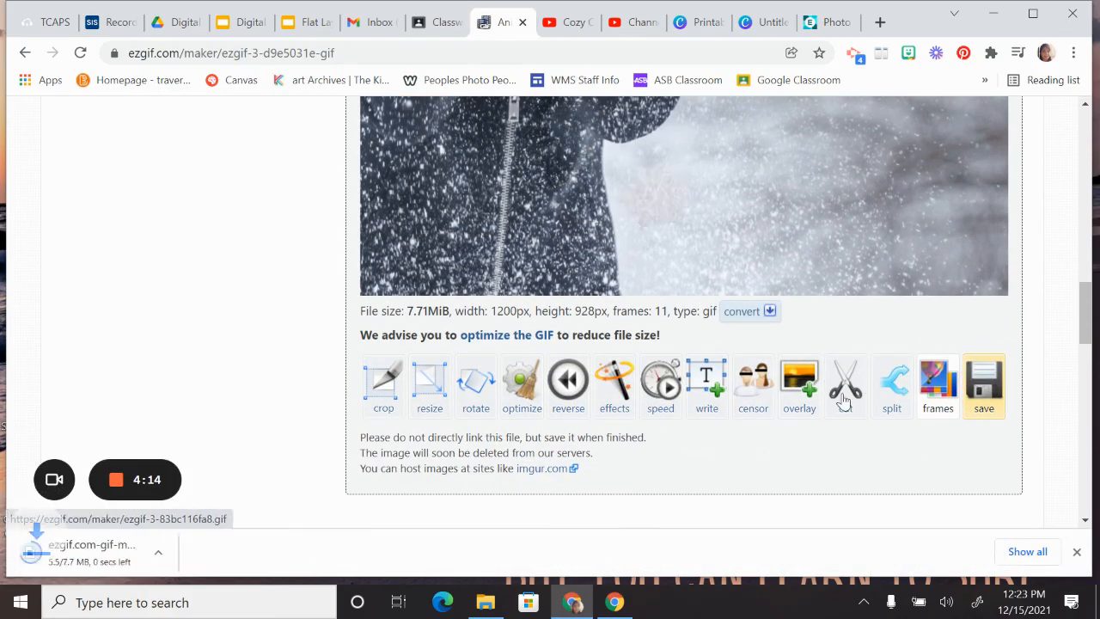
{"action": "left_click", "coordinate": [93, 560]}
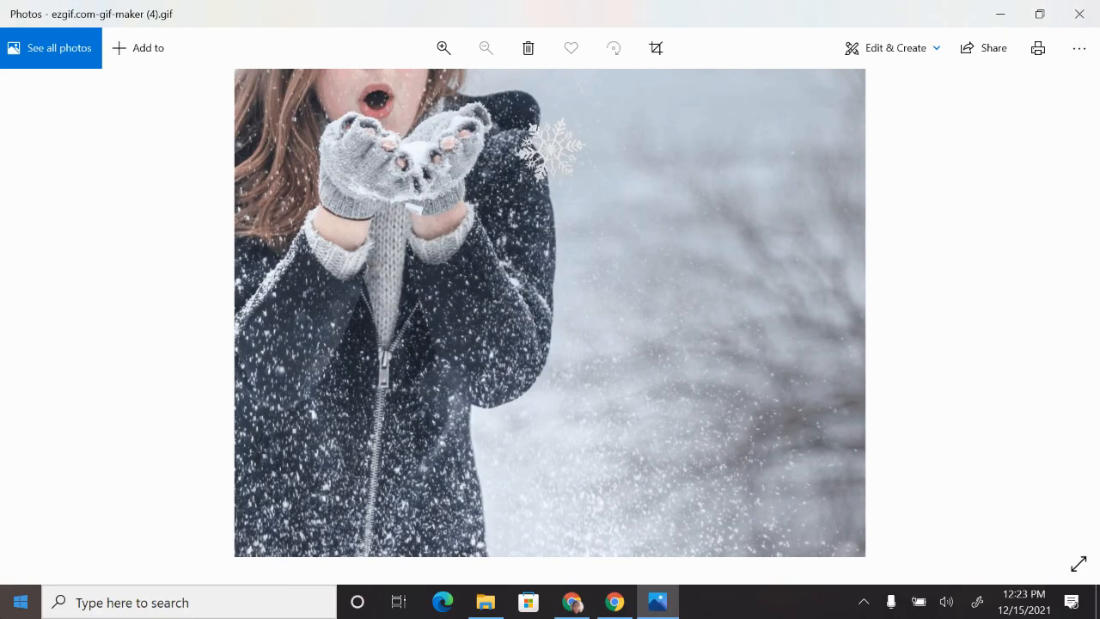
{"action": "left_click", "coordinate": [1074, 13]}
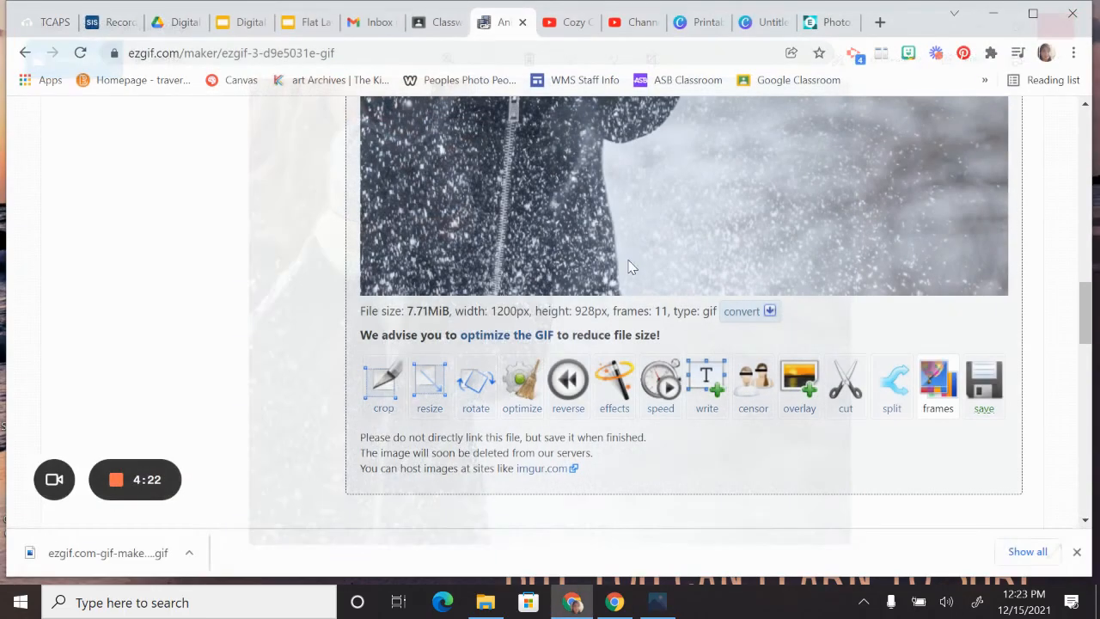